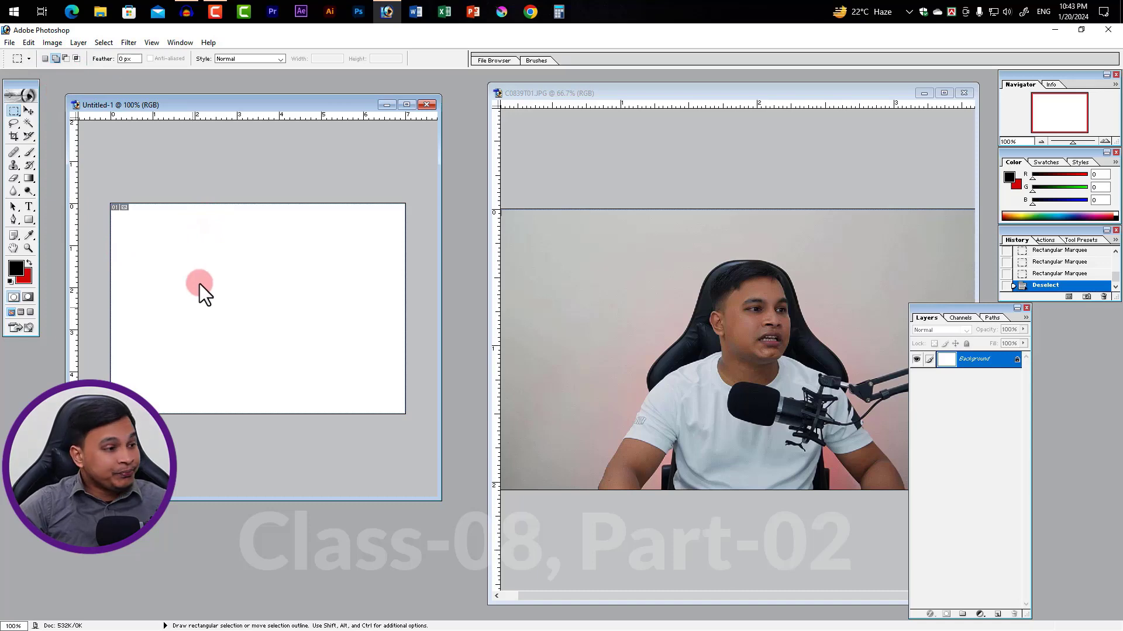
# - Combine overlapping and separate rectangular marquees on the blank canvas using Add to selection, and clear the result
pyautogui.moveTo(138, 230); pyautogui.dragTo(287, 376)
pyautogui.moveTo(232, 238); pyautogui.dragTo(388, 352)
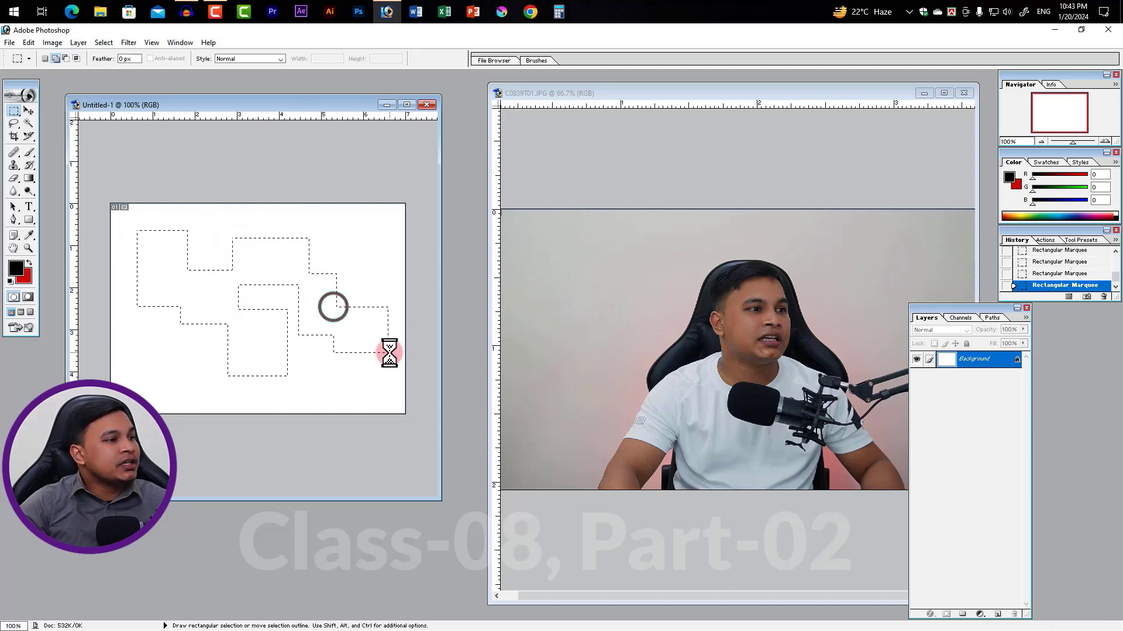
pyautogui.click(45, 58)
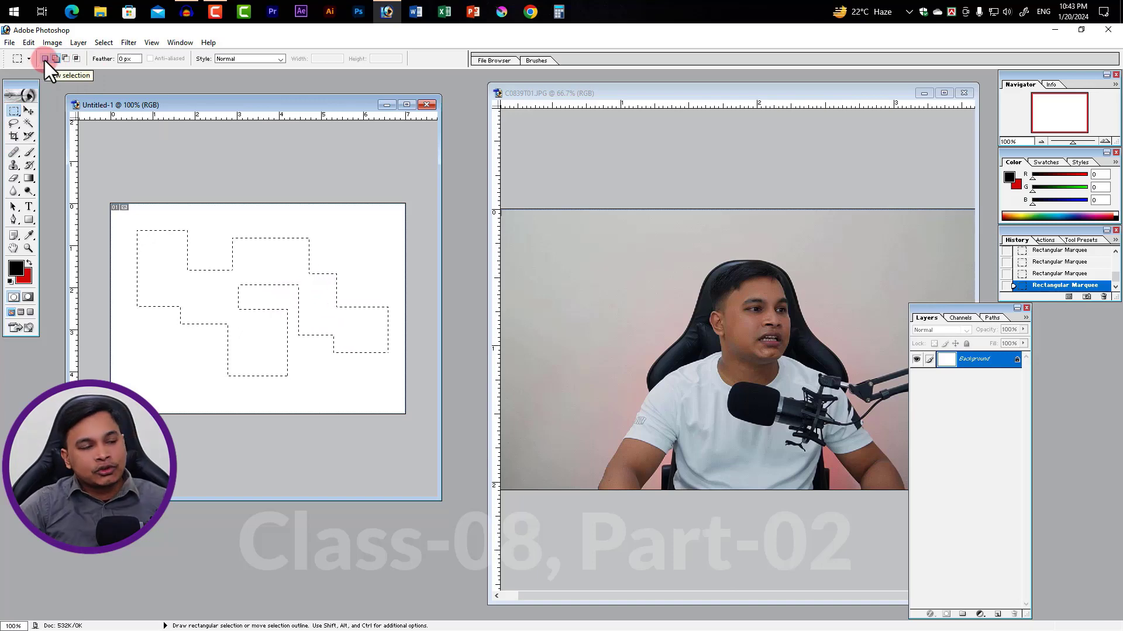
pyautogui.click(55, 59)
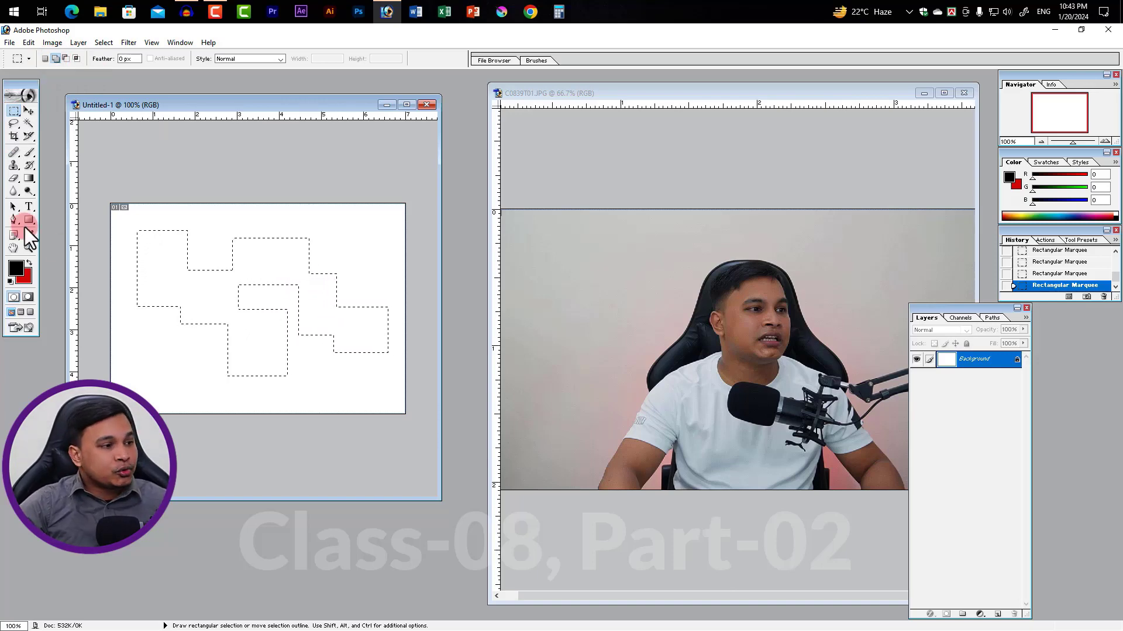
pyautogui.moveTo(155, 344); pyautogui.dragTo(203, 402)
pyautogui.moveTo(314, 383); pyautogui.dragTo(356, 414)
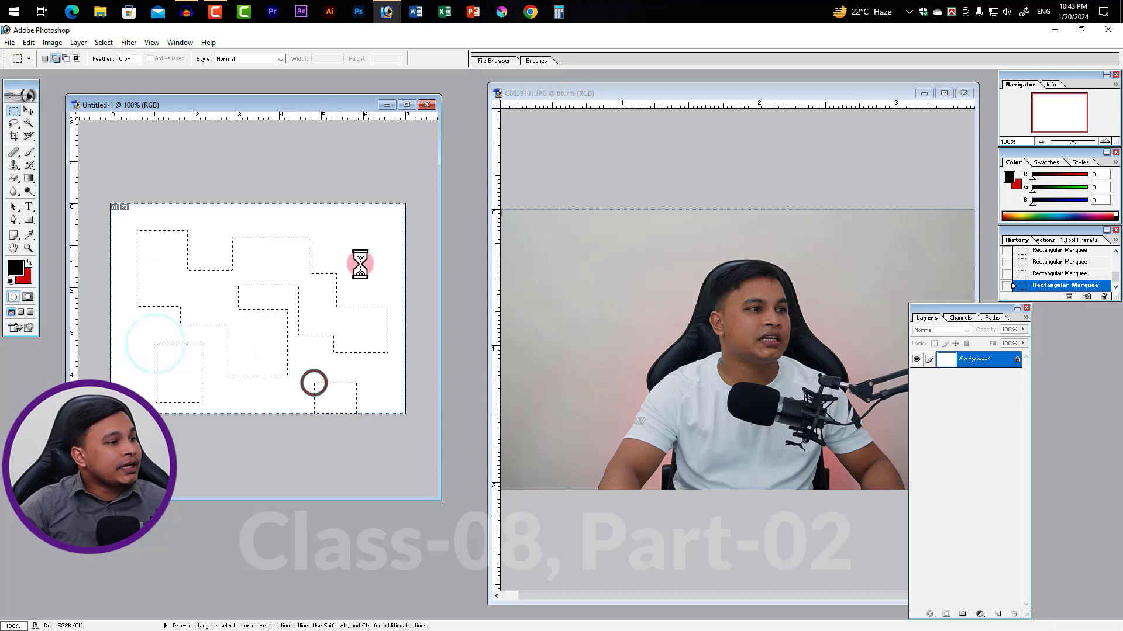
pyautogui.moveTo(358, 255); pyautogui.dragTo(386, 279)
pyautogui.moveTo(338, 220); pyautogui.dragTo(361, 240)
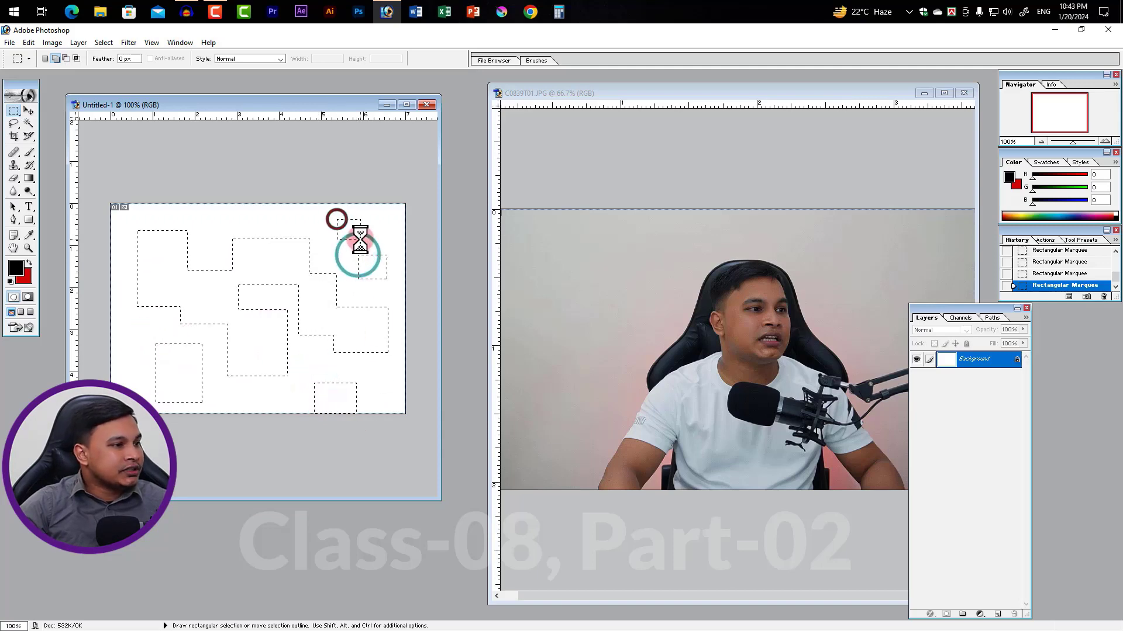
pyautogui.click(311, 363)
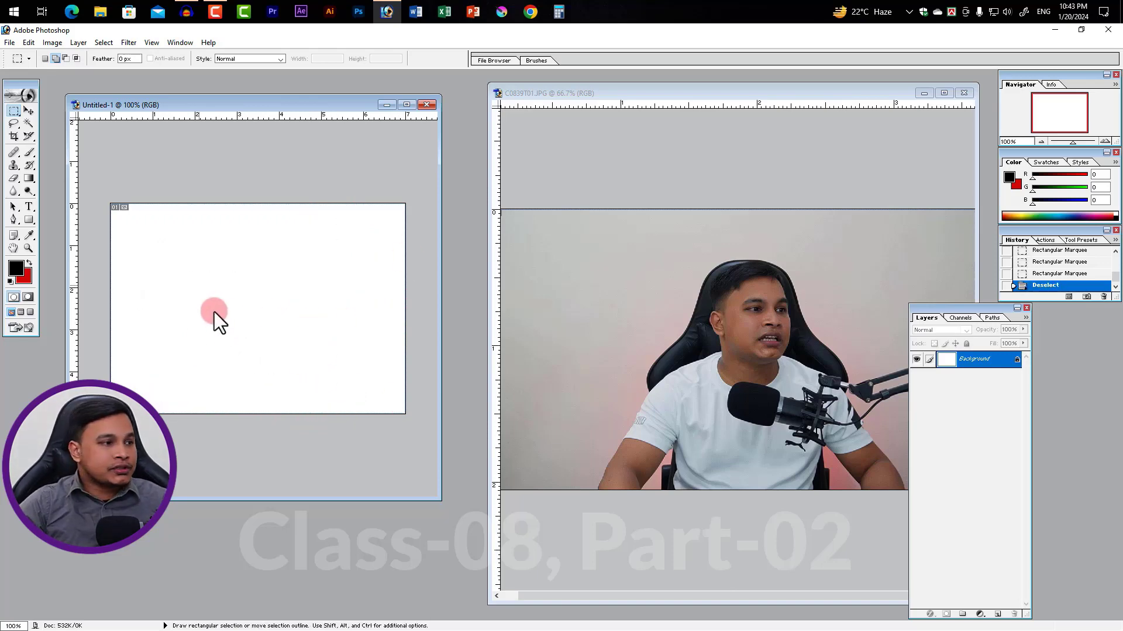
# - Draw a new rectangular selection on the blank canvas, extend it with temporarily added overlapping rectangles, and deselect it
pyautogui.click(44, 59)
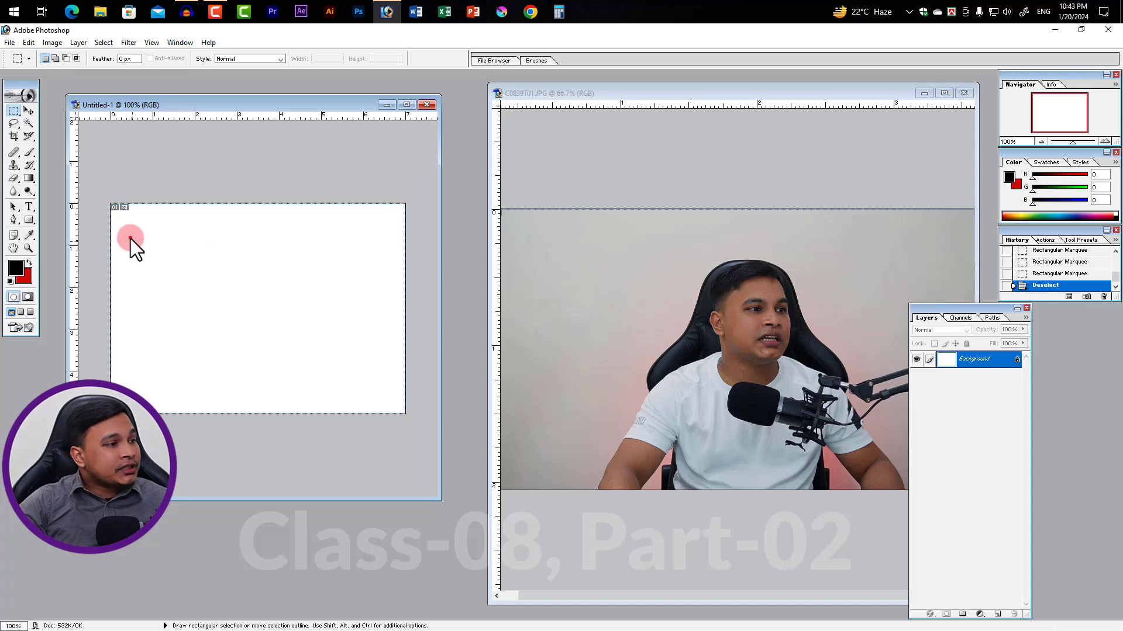
pyautogui.moveTo(131, 238); pyautogui.dragTo(216, 335)
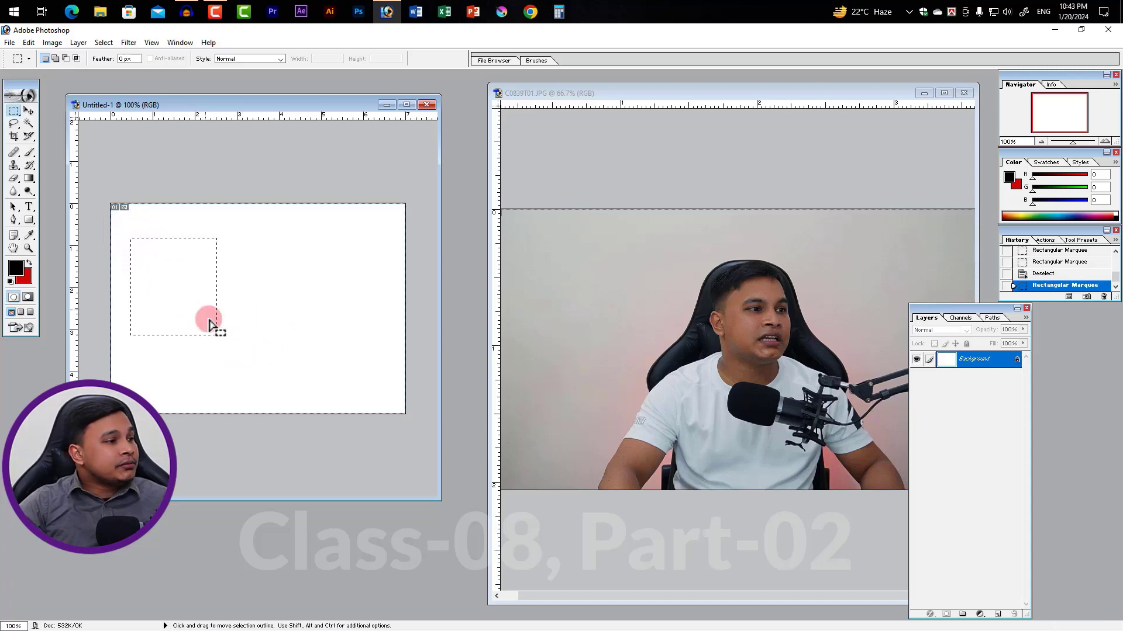
pyautogui.press('shift')
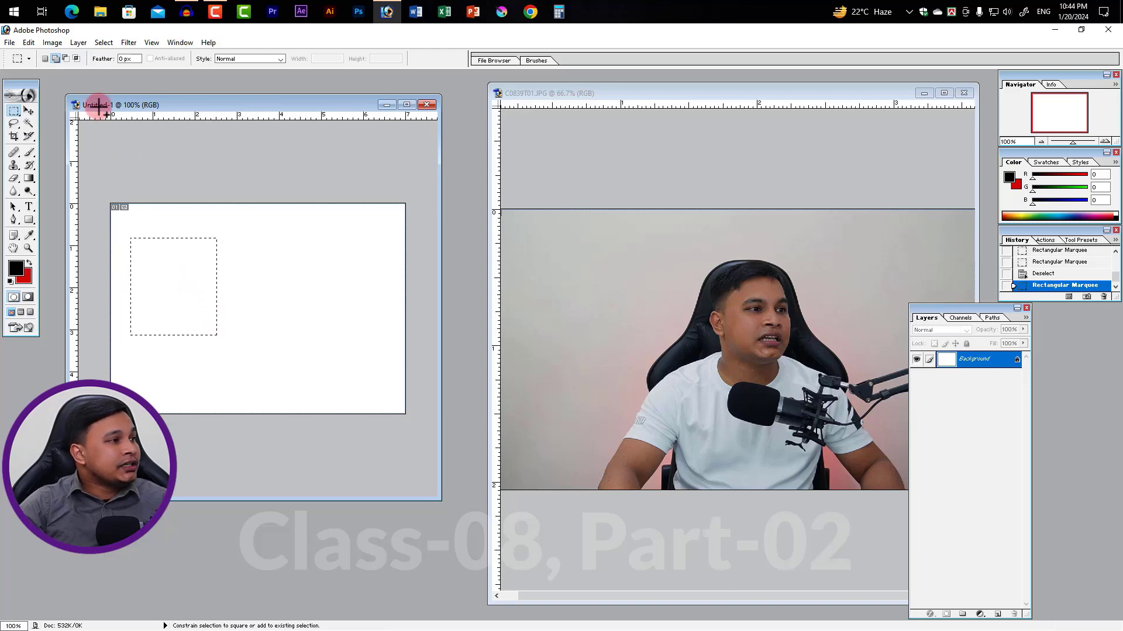
pyautogui.moveTo(244, 371); pyautogui.dragTo(257, 382)
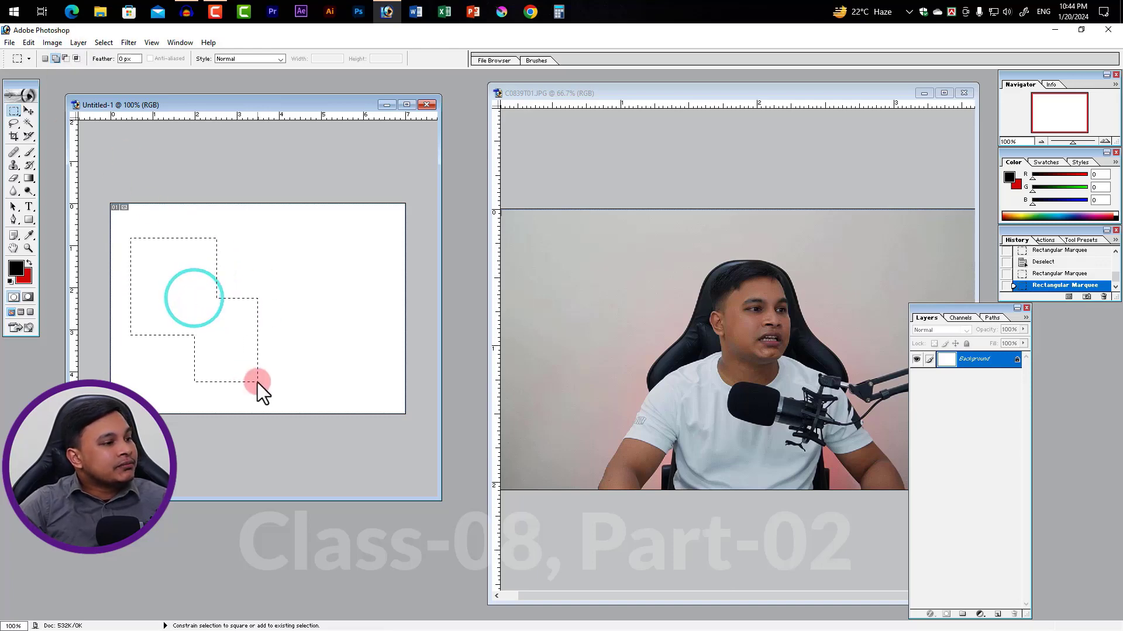
pyautogui.moveTo(234, 248); pyautogui.dragTo(309, 322)
pyautogui.moveTo(271, 218); pyautogui.dragTo(384, 302)
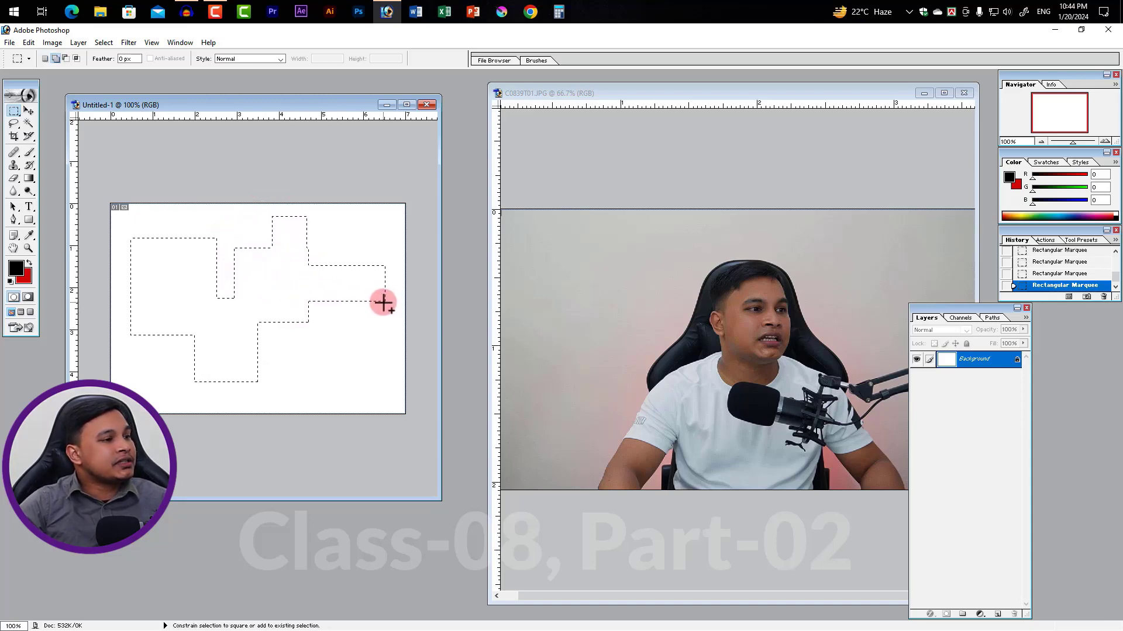
pyautogui.moveTo(300, 300); pyautogui.dragTo(324, 355)
pyautogui.moveTo(224, 350); pyautogui.dragTo(290, 392)
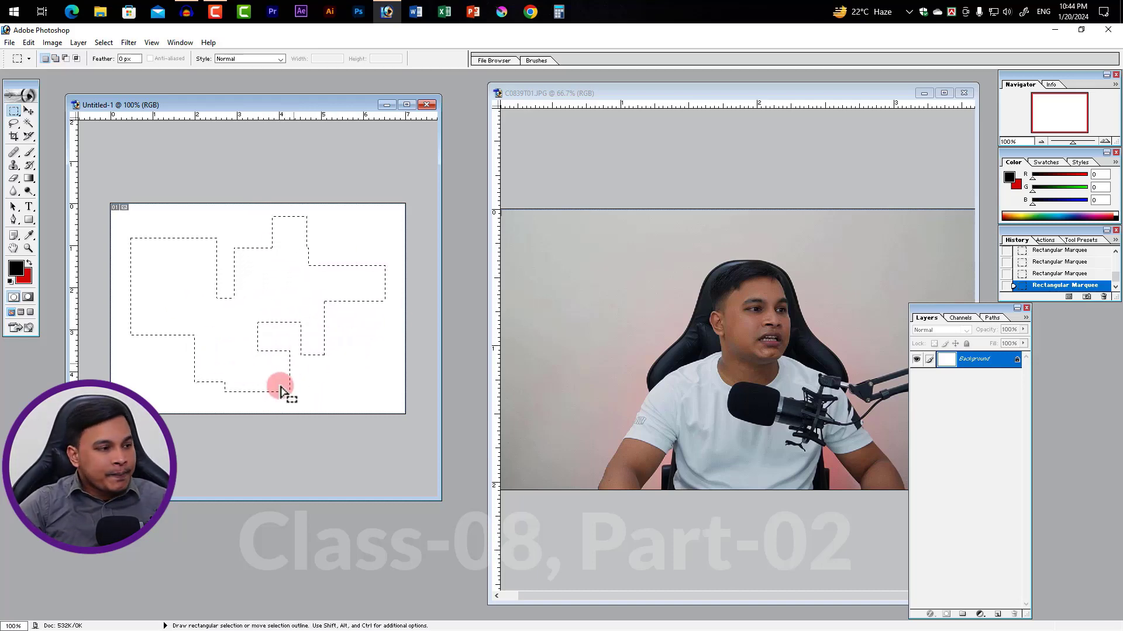
pyautogui.hotkey('ctrl', 'd')
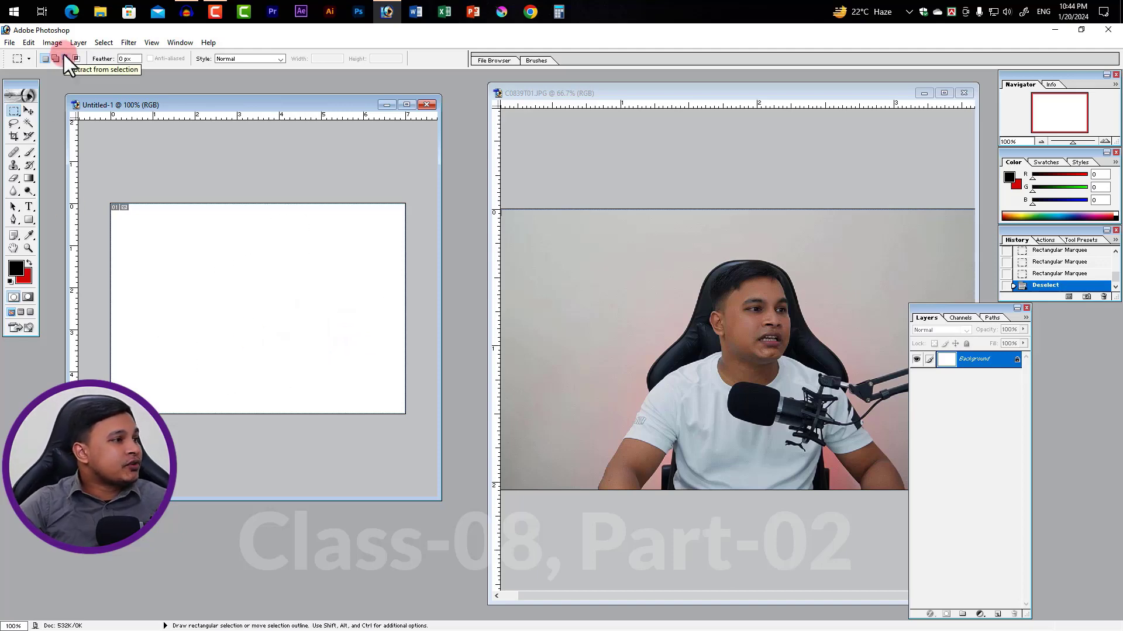
# - In Subtract from selection mode, draw a large rectangular selection, cut rectangular pieces out of it, and temporarily add and subtract areas
pyautogui.click(65, 57)
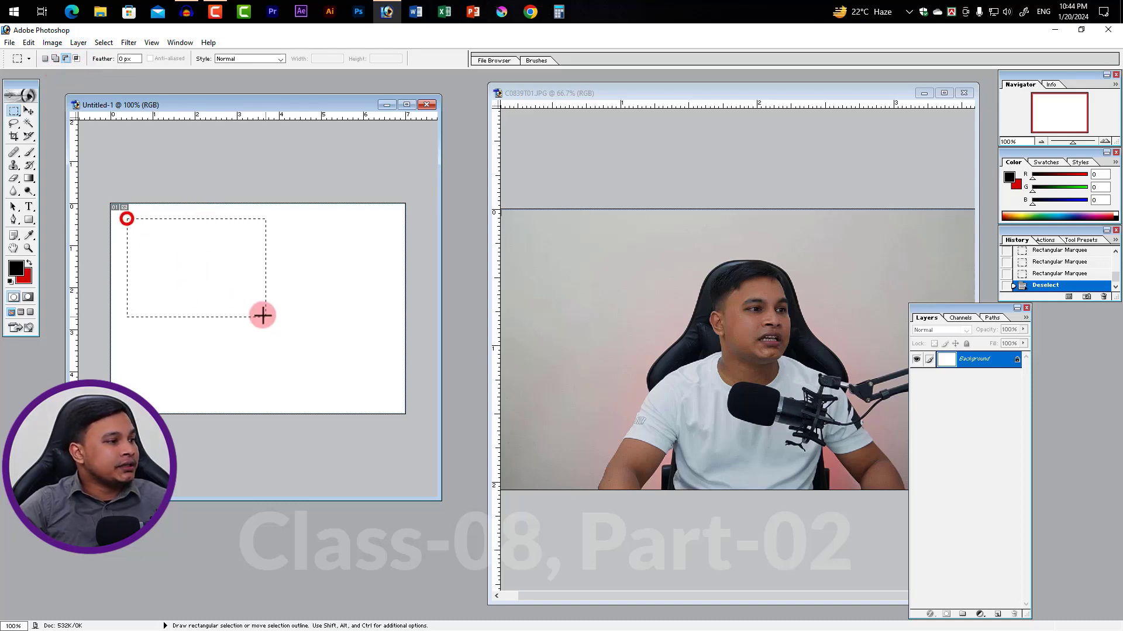
pyautogui.moveTo(334, 385); pyautogui.dragTo(344, 387)
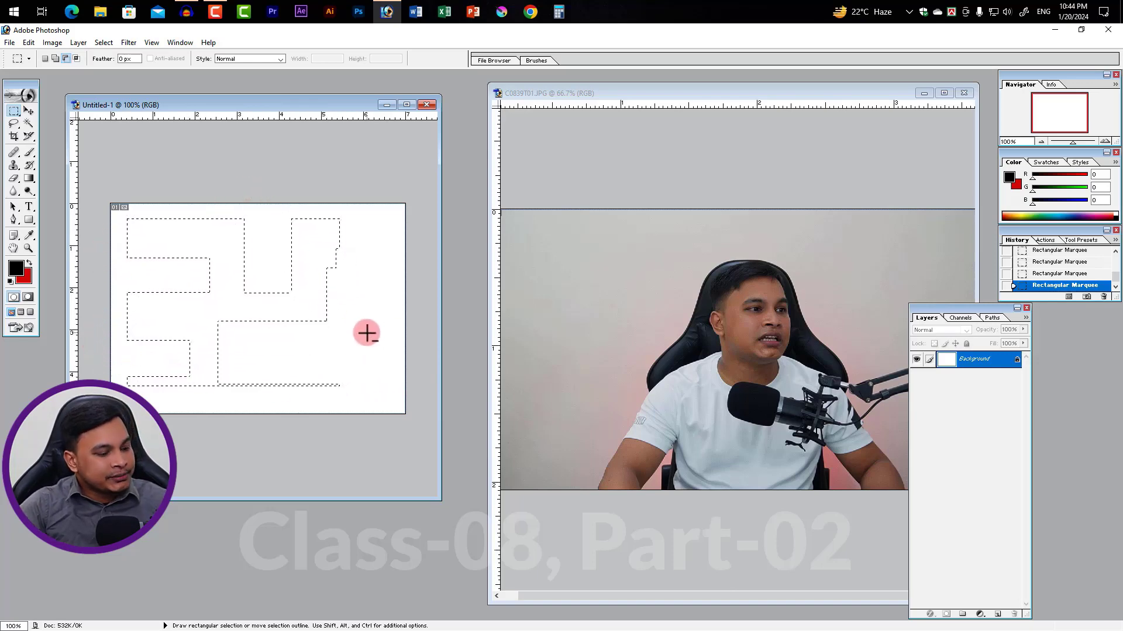
pyautogui.press('shift')
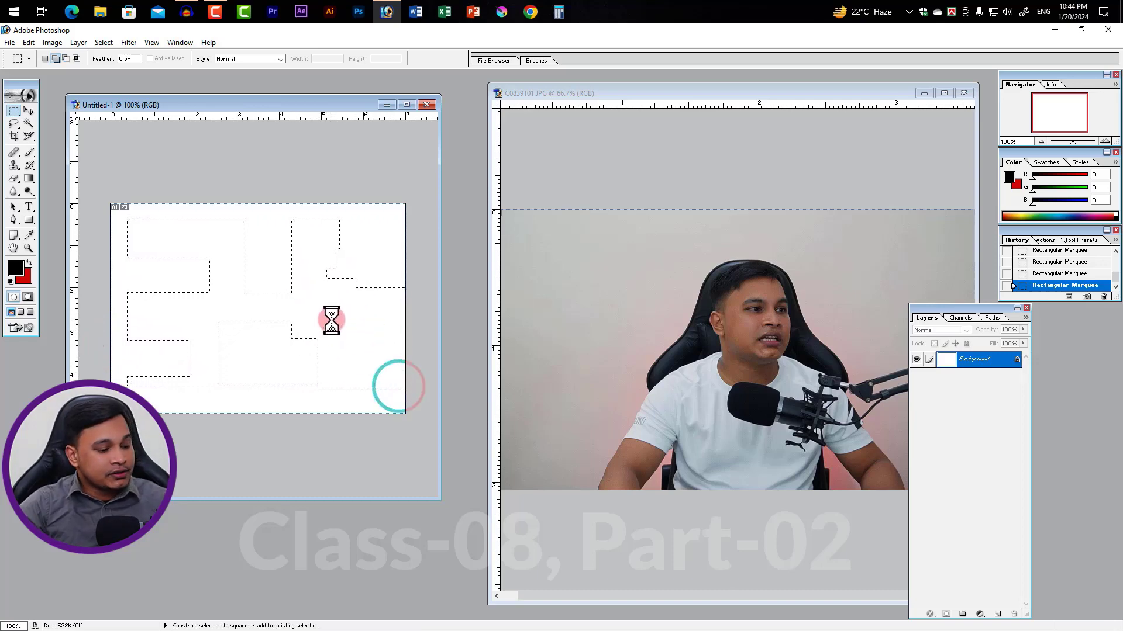
pyautogui.press('alt')
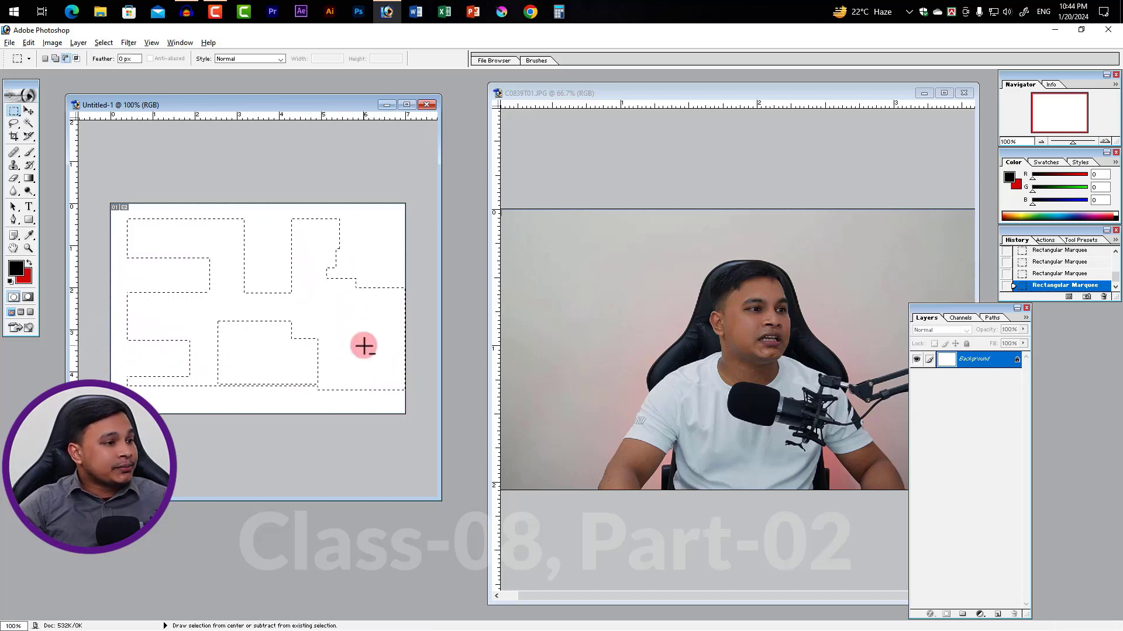
# - In New selection mode, temporarily add rectangles to the existing selection and subtract its right part, extend it once more, and deselect it
pyautogui.click(44, 58)
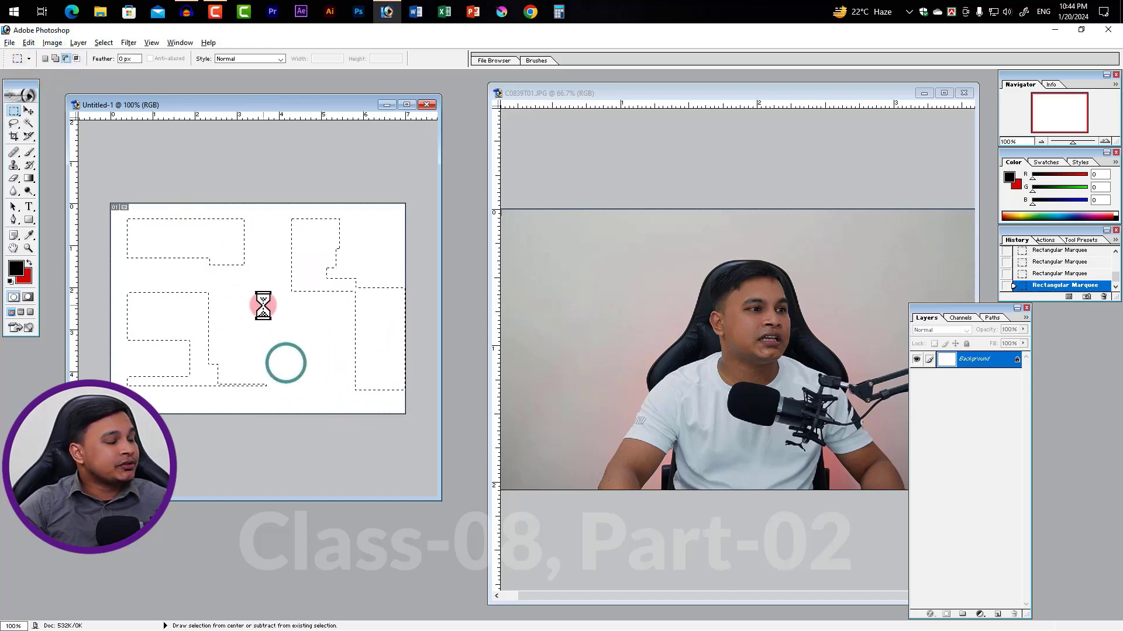
pyautogui.press('shift')
pyautogui.moveTo(187, 304); pyautogui.dragTo(345, 372)
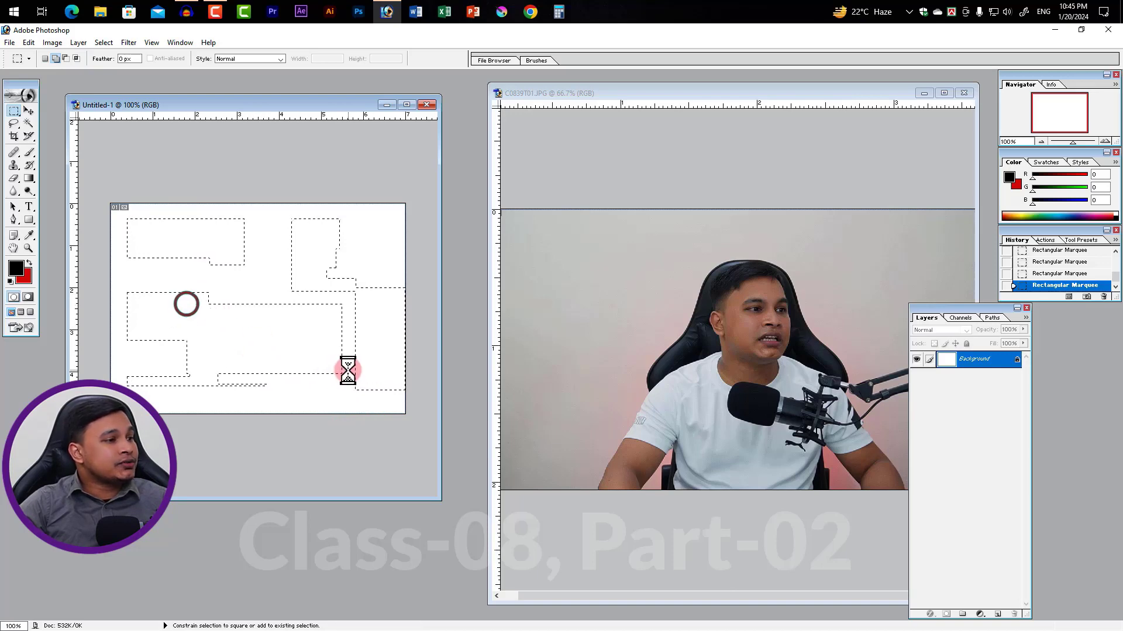
pyautogui.moveTo(172, 257); pyautogui.dragTo(216, 321)
pyautogui.moveTo(250, 244); pyautogui.dragTo(304, 350)
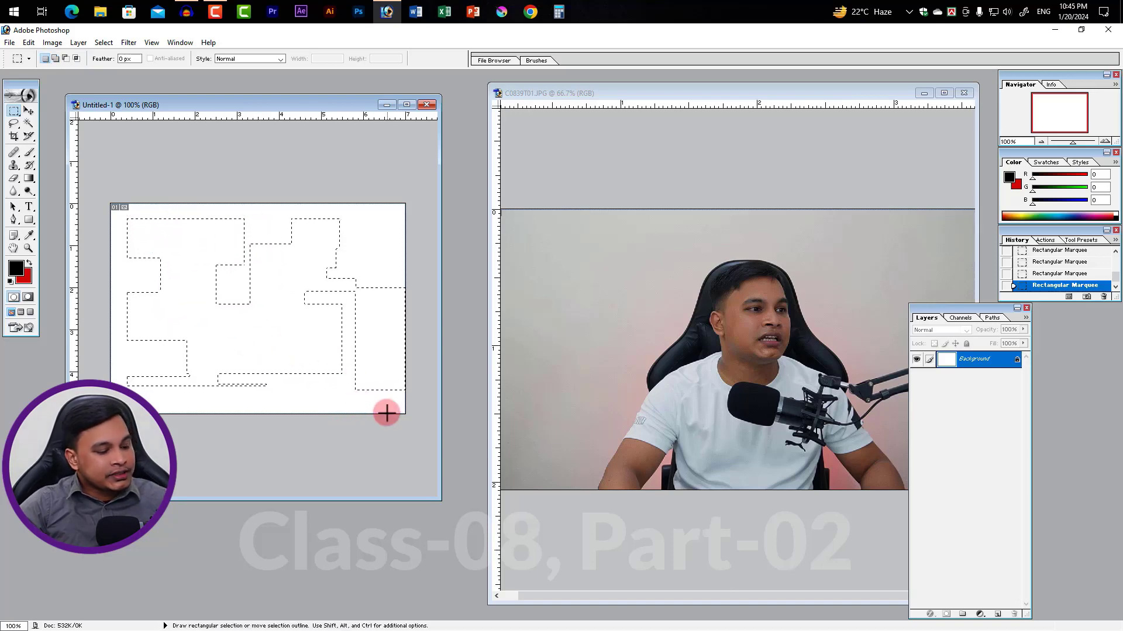
pyautogui.press('alt')
pyautogui.moveTo(415, 414); pyautogui.dragTo(233, 200)
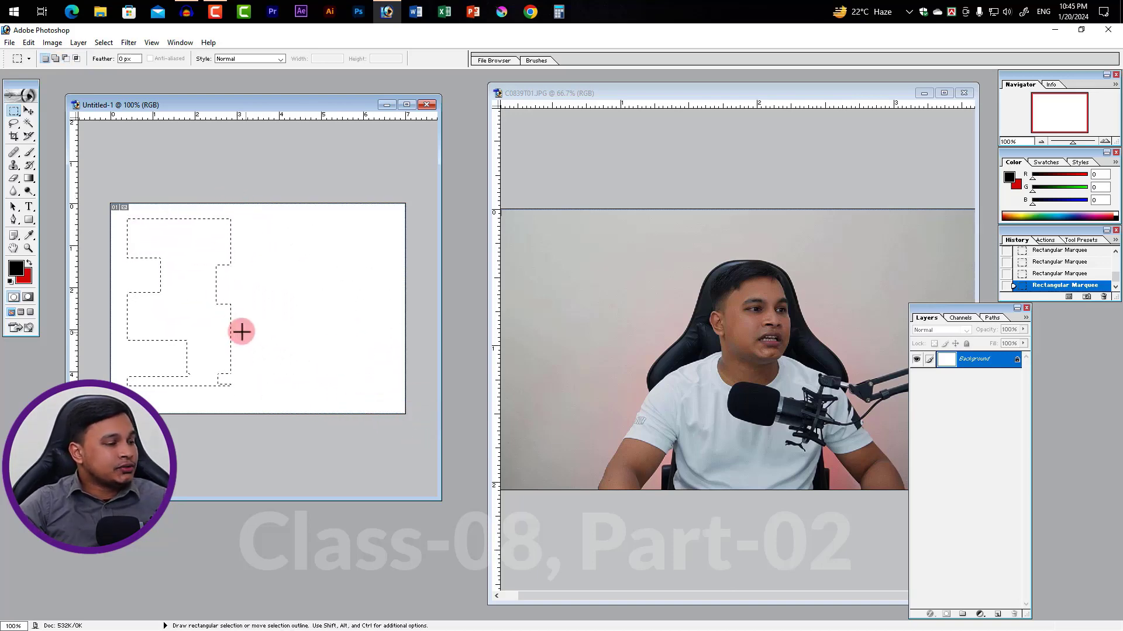
pyautogui.moveTo(213, 252); pyautogui.dragTo(314, 373)
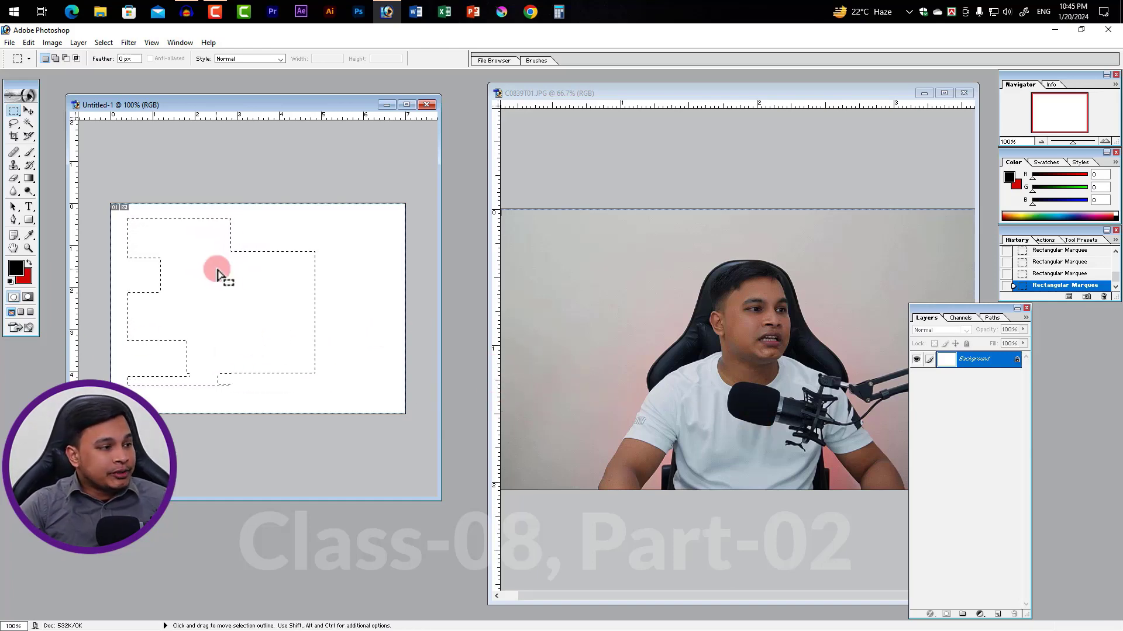
pyautogui.click(255, 291)
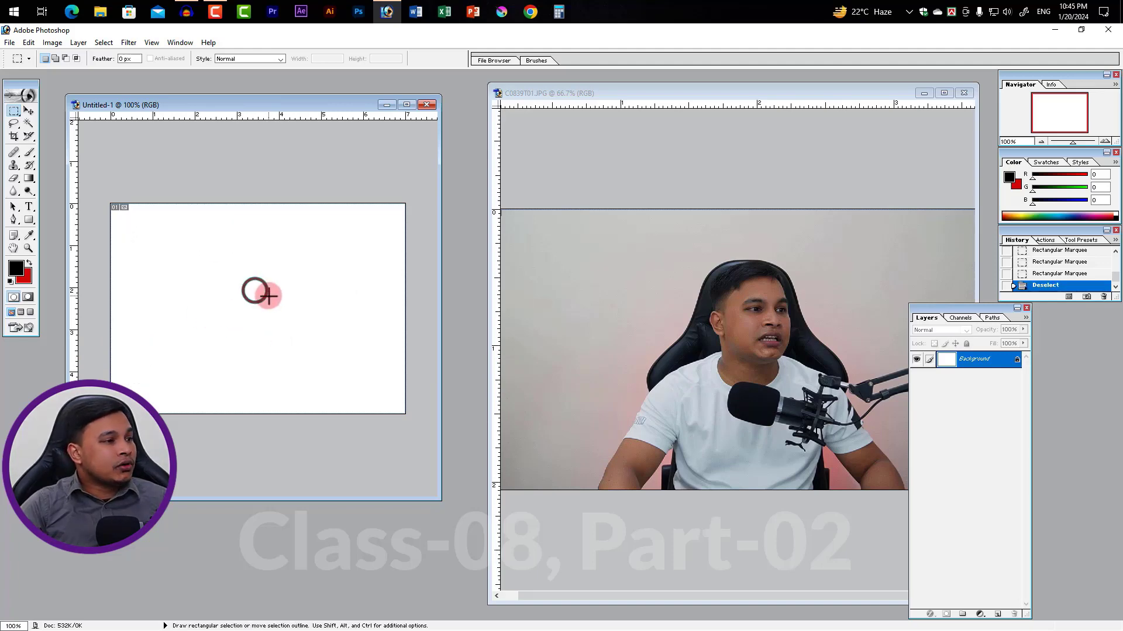
# - Intersect a rectangular marquee with a second overlapping one in Intersect mode, repeat with another pair, and deselect
pyautogui.click(73, 59)
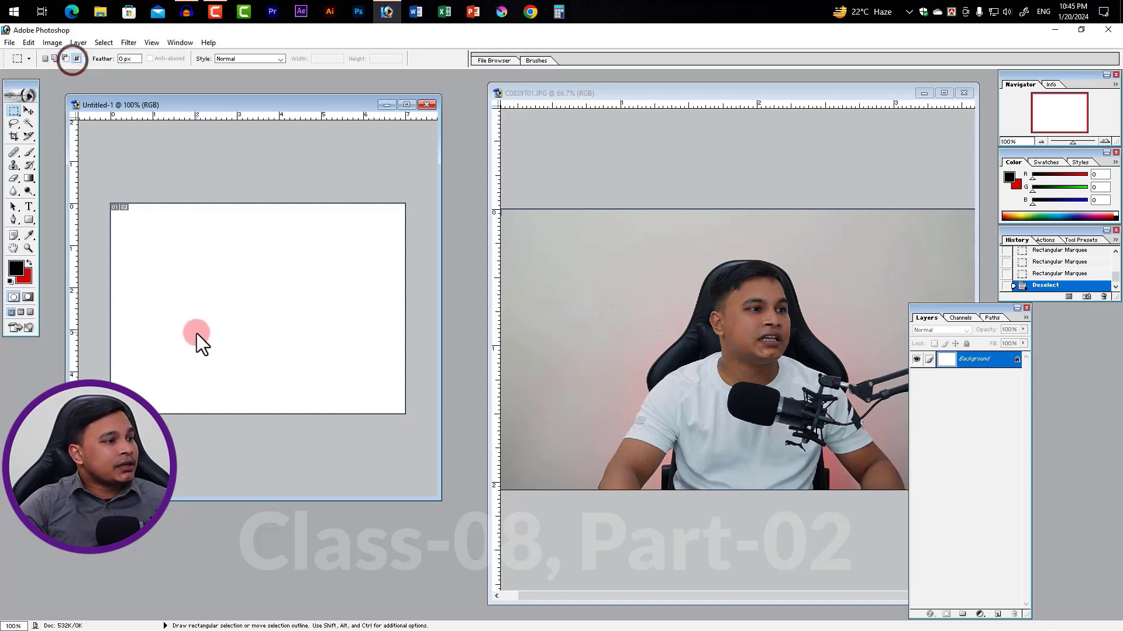
pyautogui.click(14, 109)
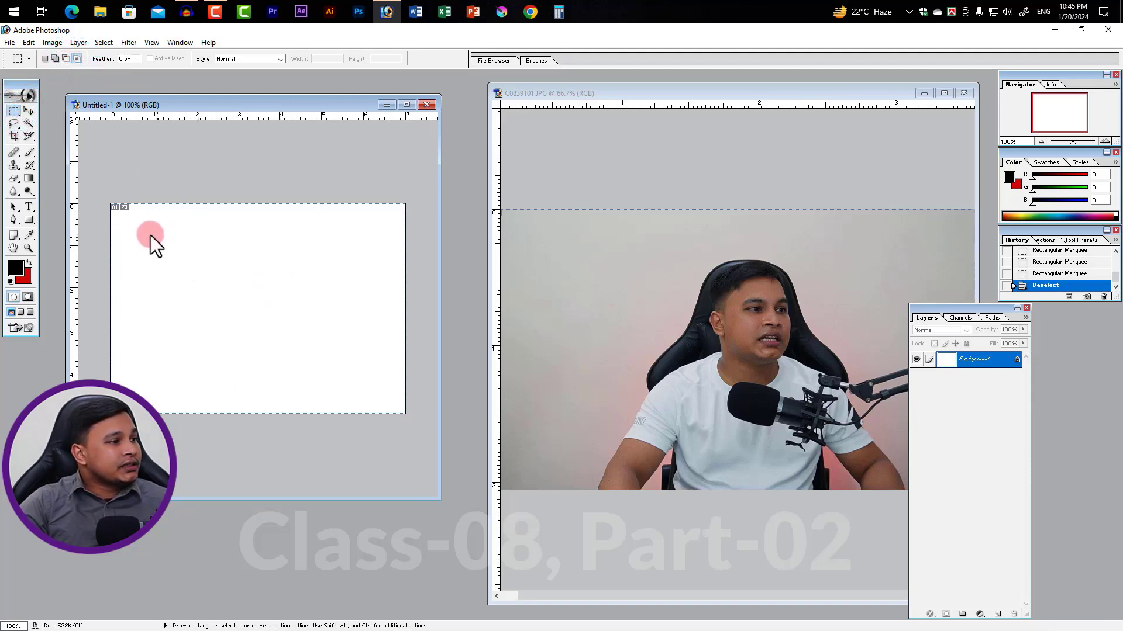
pyautogui.moveTo(154, 231); pyautogui.dragTo(261, 363)
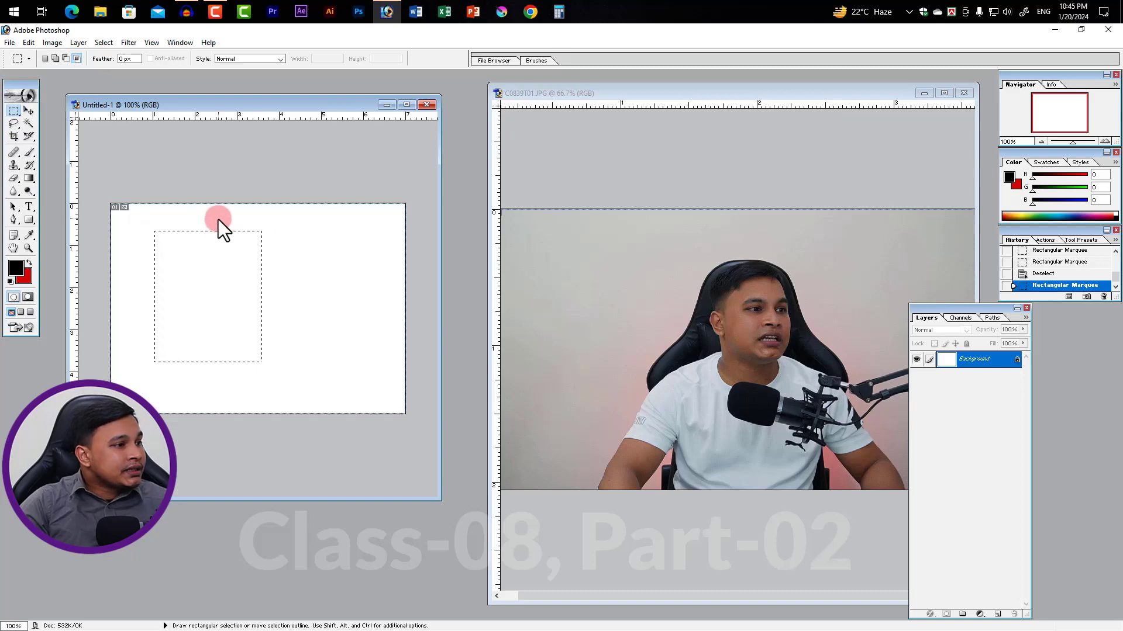
pyautogui.moveTo(335, 421); pyautogui.dragTo(347, 382)
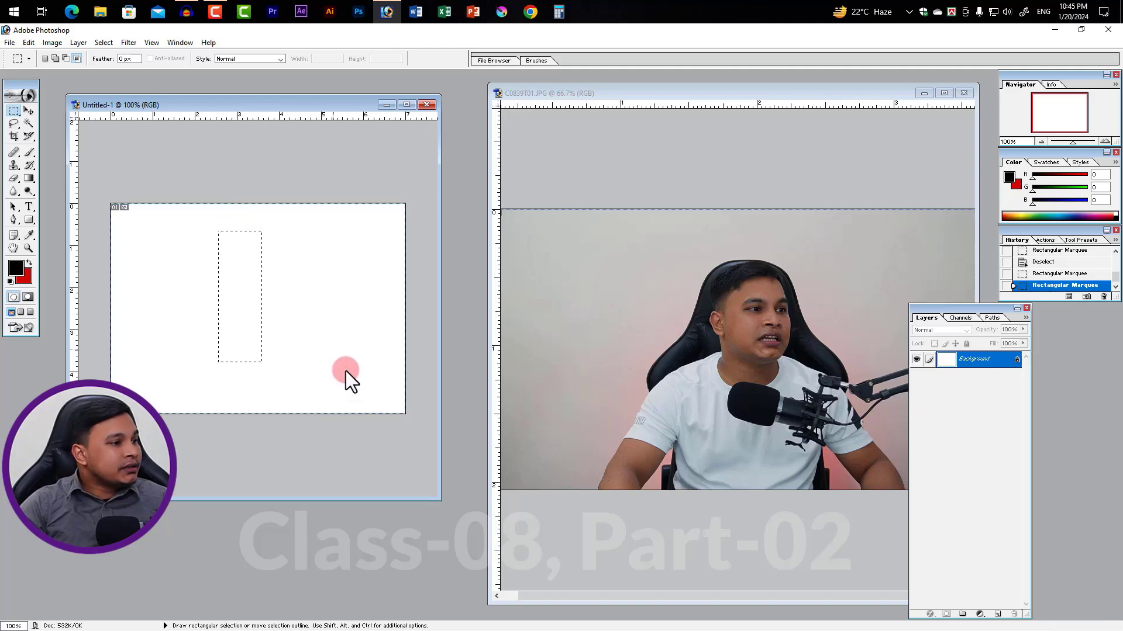
pyautogui.moveTo(122, 234); pyautogui.dragTo(247, 376)
pyautogui.moveTo(195, 180); pyautogui.dragTo(311, 333)
pyautogui.click(268, 275)
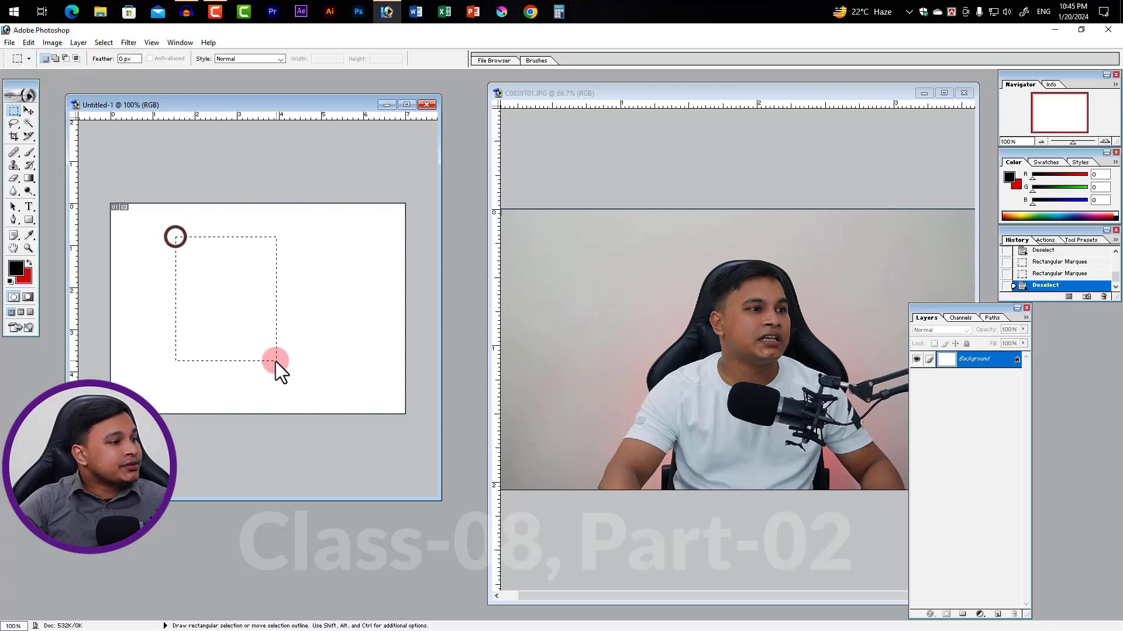
# - Draw an unfeathered rectangular selection near the canvas centre, fill it with the red background color, and deselect it
pyautogui.moveTo(276, 362); pyautogui.dragTo(293, 374)
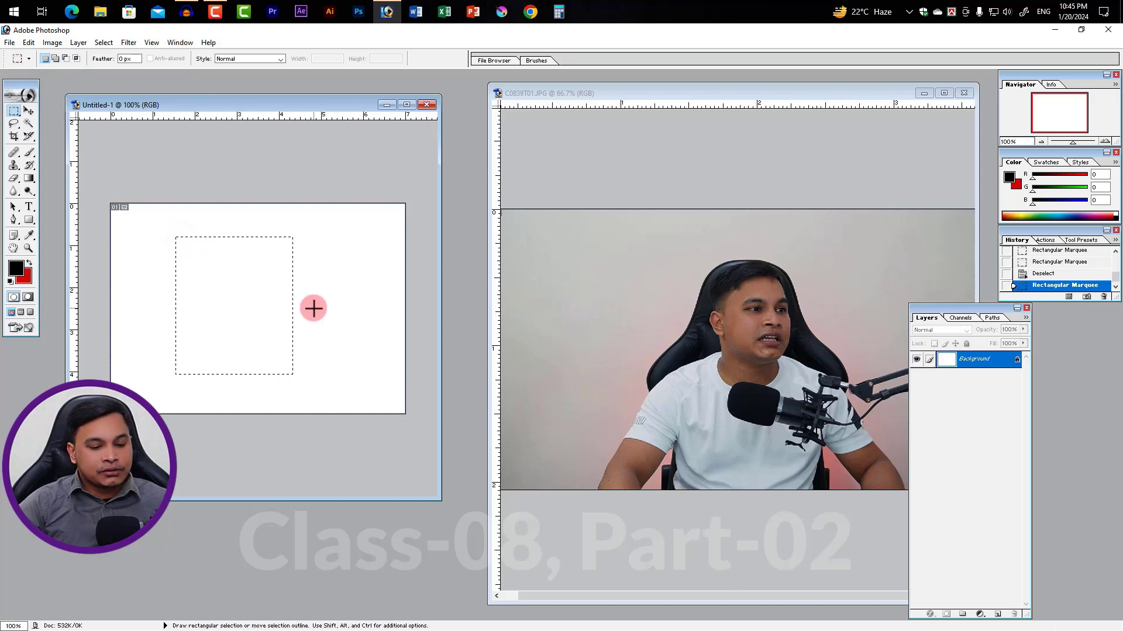
pyautogui.hotkey('ctrl', 'BackSpace')
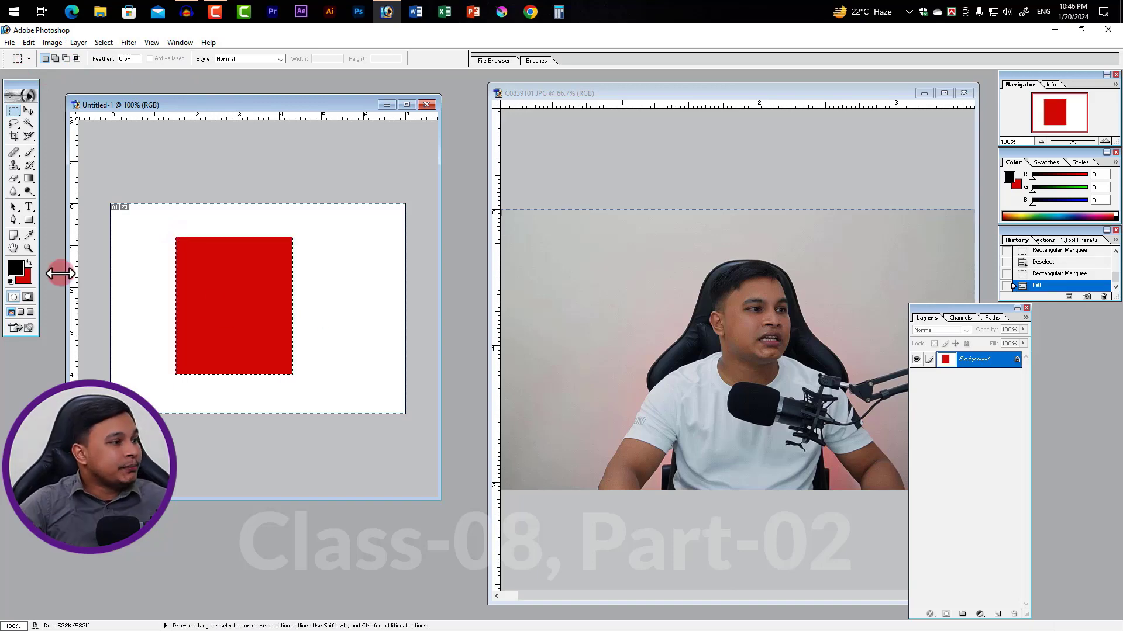
pyautogui.hotkey('ctrl', 'd')
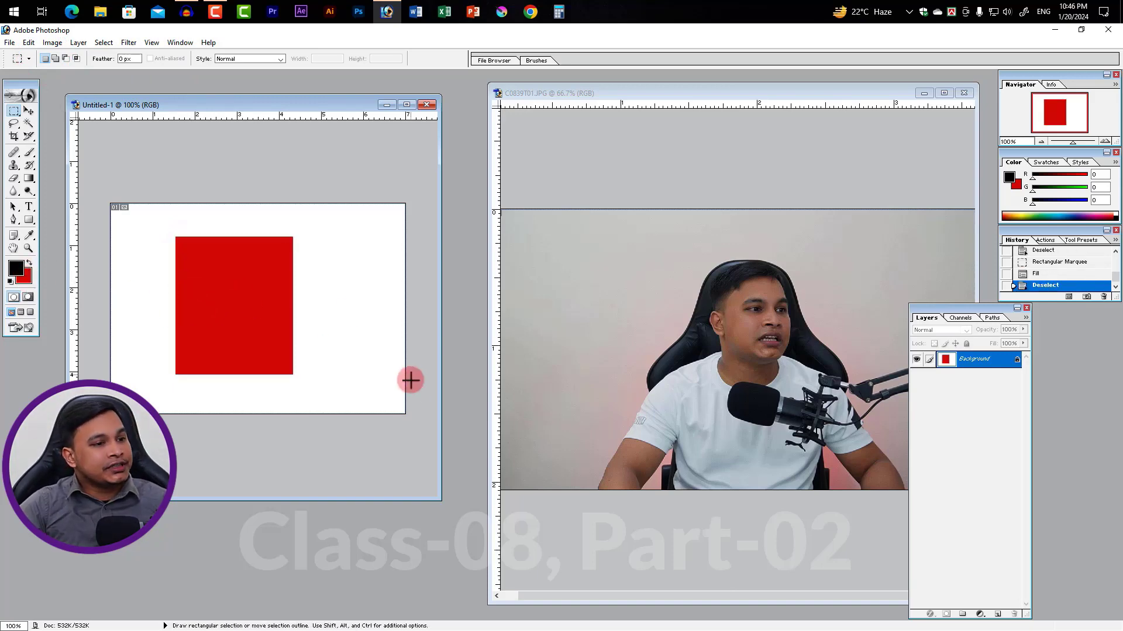
# - Enlarge the Untitled-1 document window and undo both the red fill and its rectangular selection
pyautogui.keyDown('ctrl'); pyautogui.click(256, 310); pyautogui.keyUp('ctrl')
pyautogui.moveTo(266, 105); pyautogui.dragTo(246, 94)
pyautogui.moveTo(429, 497); pyautogui.dragTo(535, 592)
pyautogui.moveTo(211, 343); pyautogui.dragTo(315, 348)
pyautogui.hotkey('ctrl', 'alt', 'z')
pyautogui.hotkey('ctrl', 'alt', 'z')
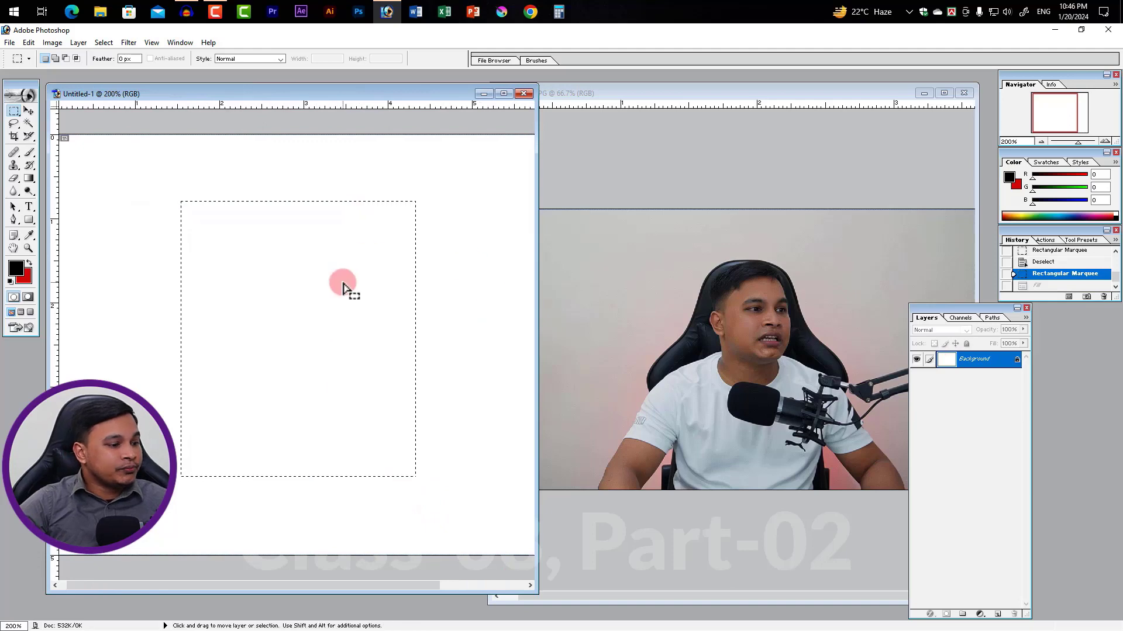
pyautogui.hotkey('ctrl', 'shift', 'z')
pyautogui.hotkey('ctrl', 'alt', 'z')
pyautogui.hotkey('ctrl', 'alt', 'z')
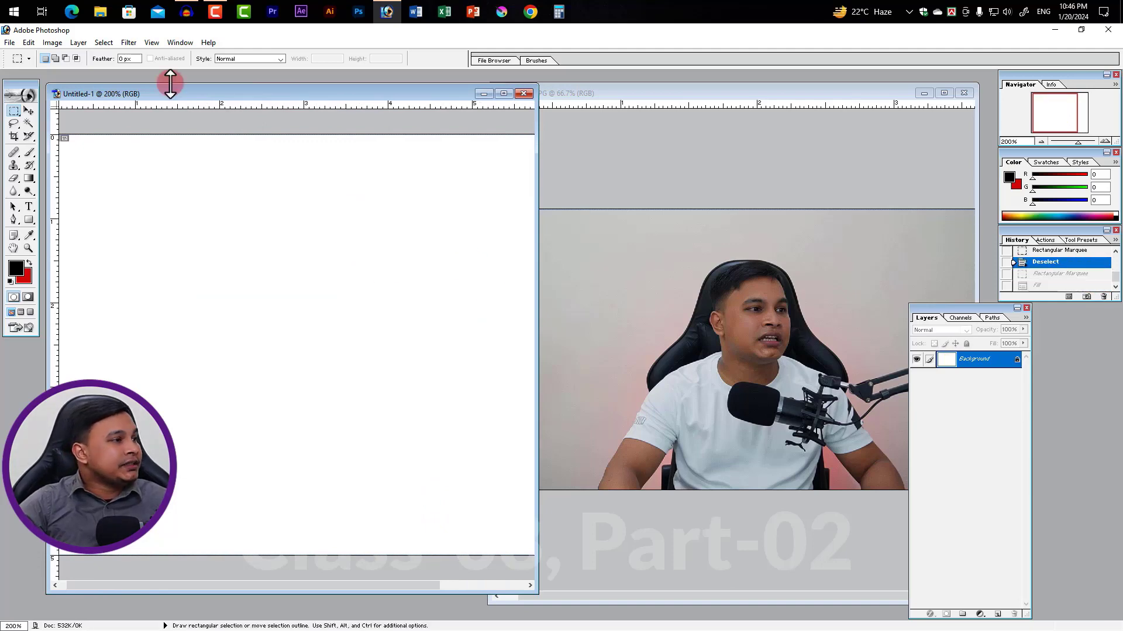
# - Set the marquee feather to 20 px and draw a large feathered rectangular selection on the blank canvas
pyautogui.write('20')
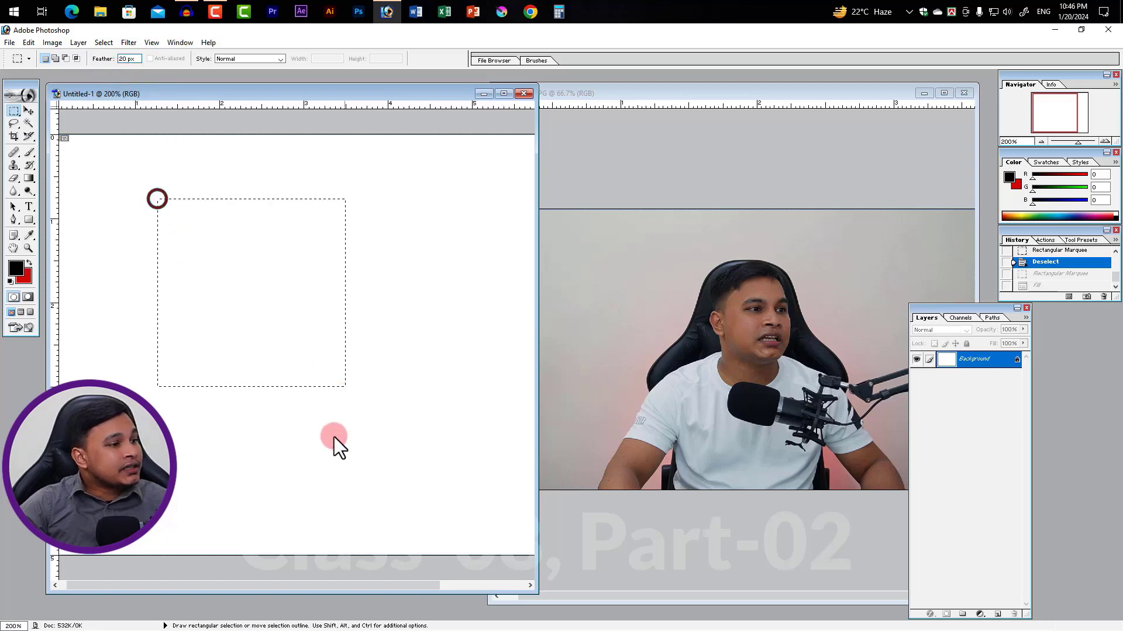
pyautogui.moveTo(334, 437); pyautogui.dragTo(434, 475)
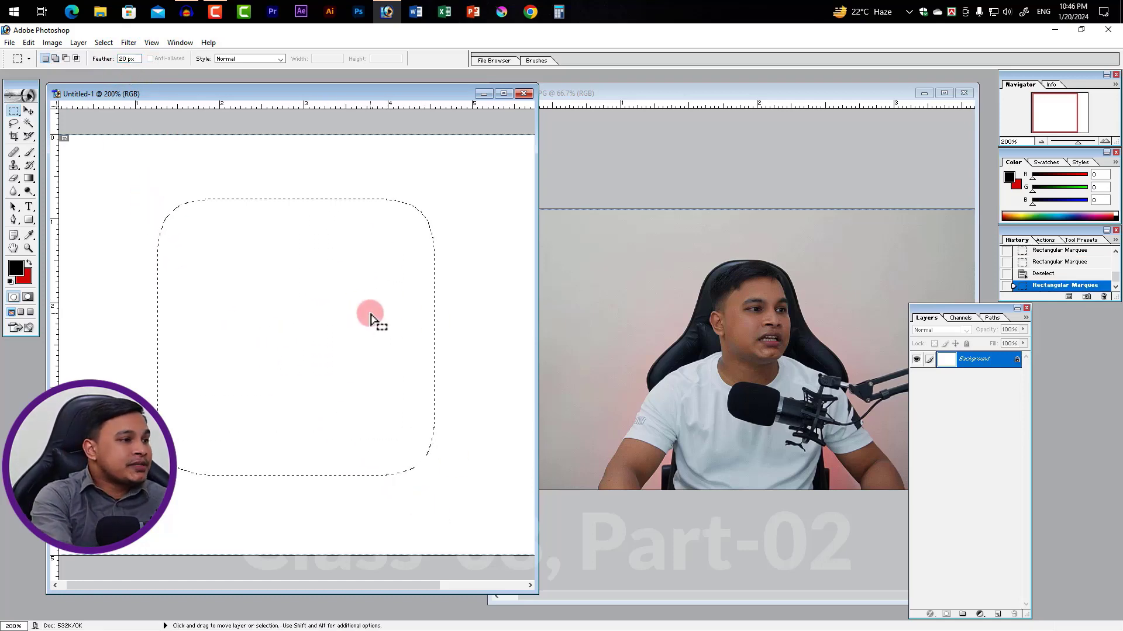
# - Fill the large 20 px feathered selection with the red background color
pyautogui.hotkey('ctrl', 'BackSpace')
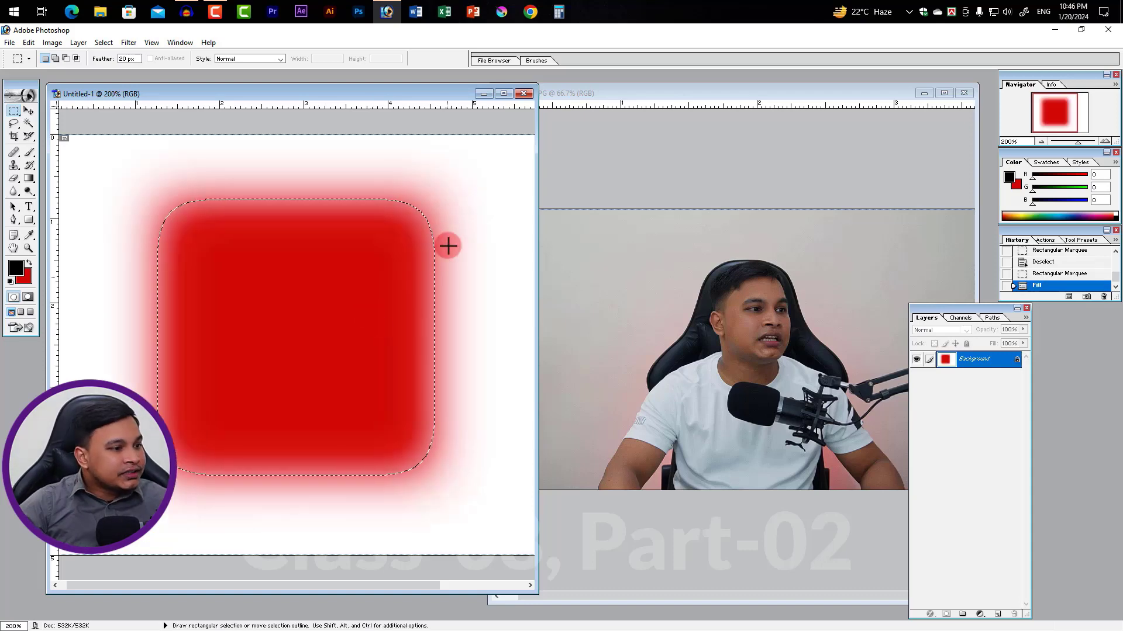
pyautogui.hotkey('ctrl', '-')
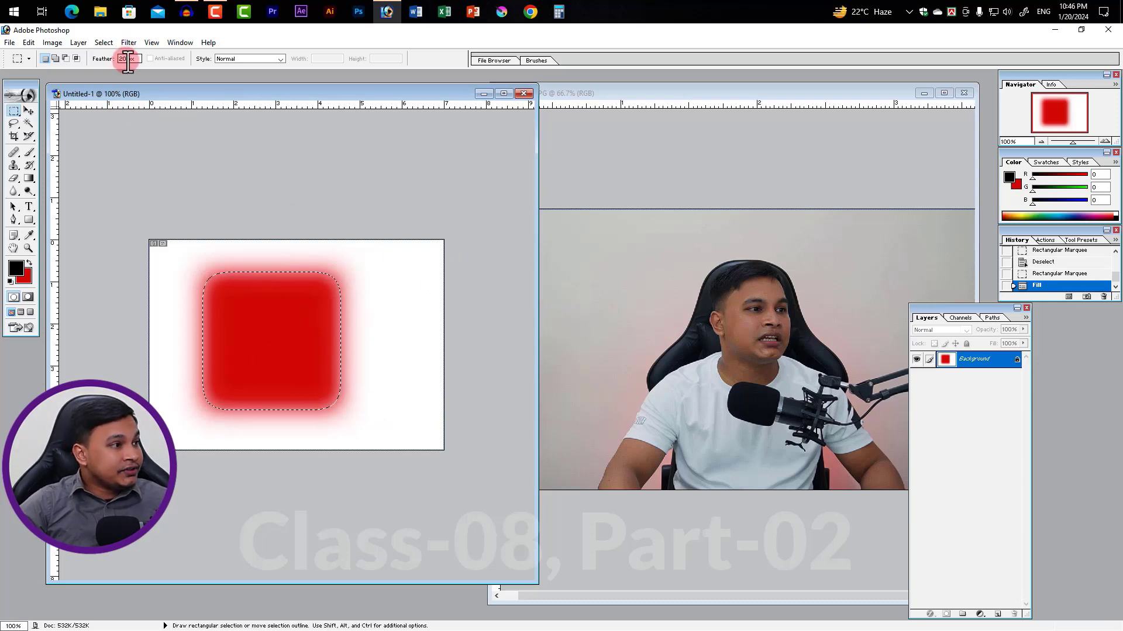
# - Set the marquee feather to 10 px, draw a small selection at the canvas's upper right, and fill it with the red background color
pyautogui.write('10')
pyautogui.click(209, 136)
pyautogui.click(402, 290)
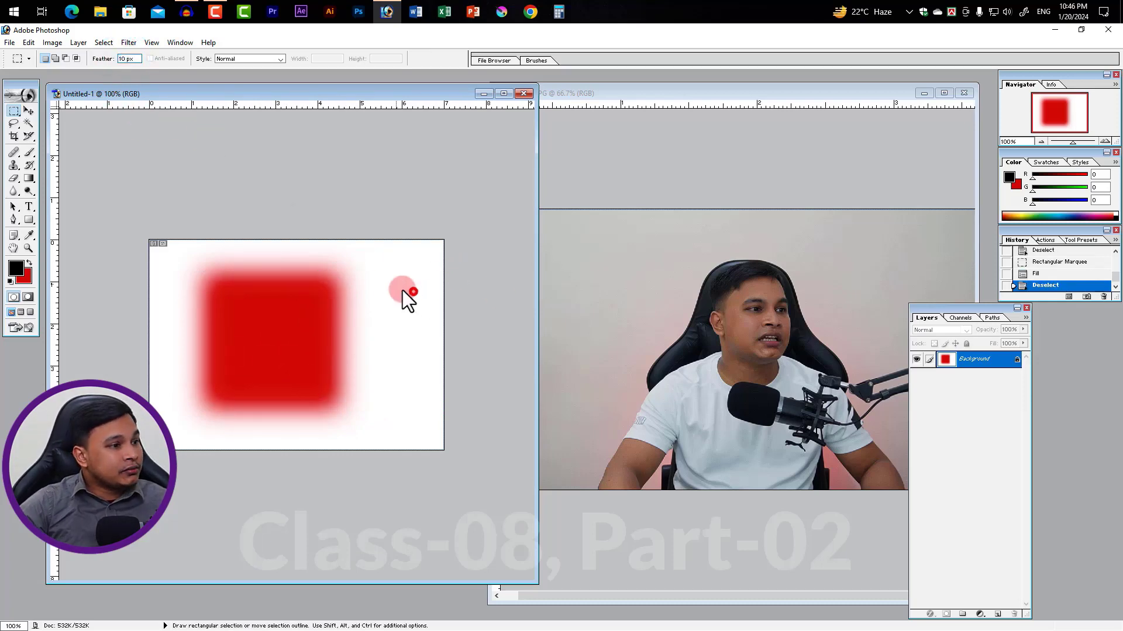
pyautogui.moveTo(363, 261); pyautogui.dragTo(419, 320)
pyautogui.hotkey('ctrl', 'BackSpace')
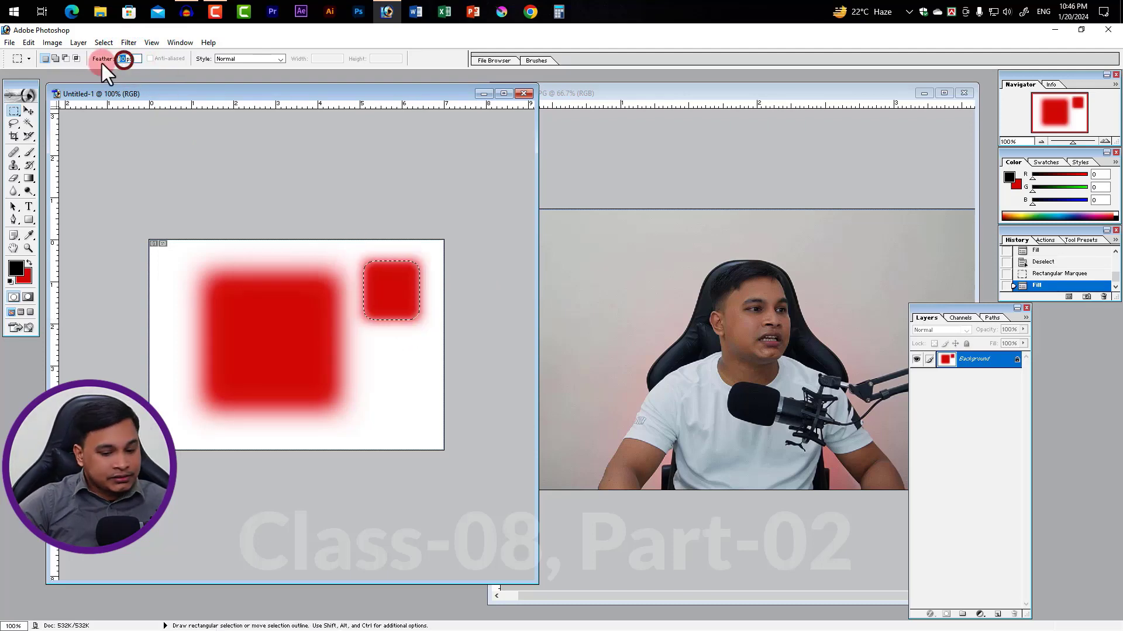
# - Set the marquee feather to 5 px and fill a small rectangular selection below the 10 px one with red
pyautogui.write('5')
pyautogui.moveTo(367, 340); pyautogui.dragTo(428, 386)
pyautogui.hotkey('ctrl', 'BackSpace')
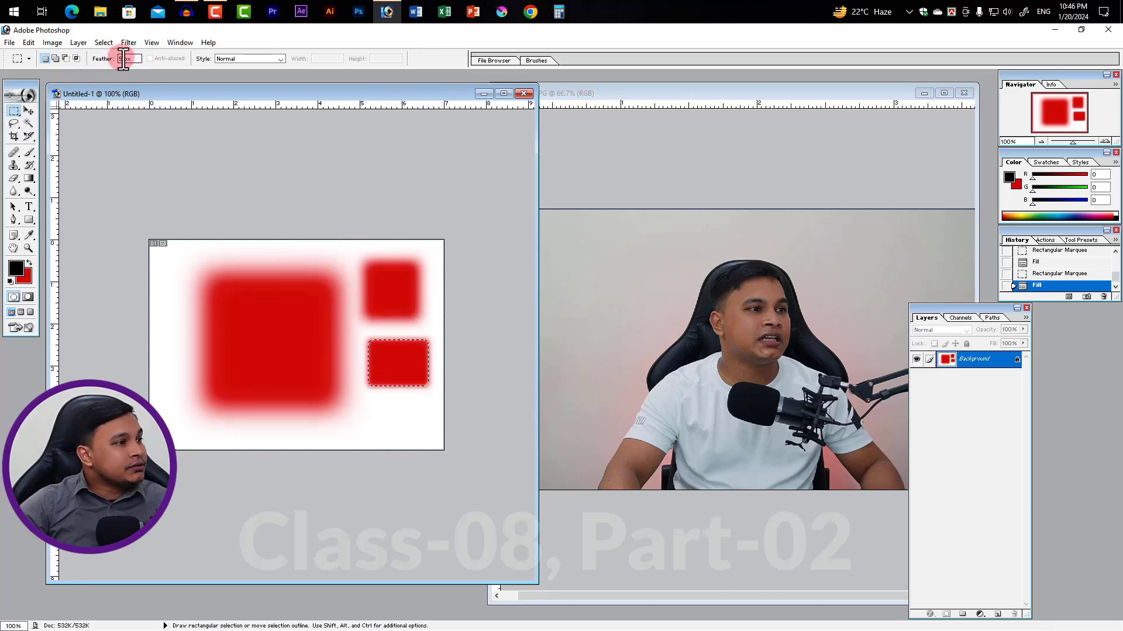
# - Set the marquee feather to 0 px, fill a rectangular selection in the canvas's lower right corner with red, and deselect it
pyautogui.write('0')
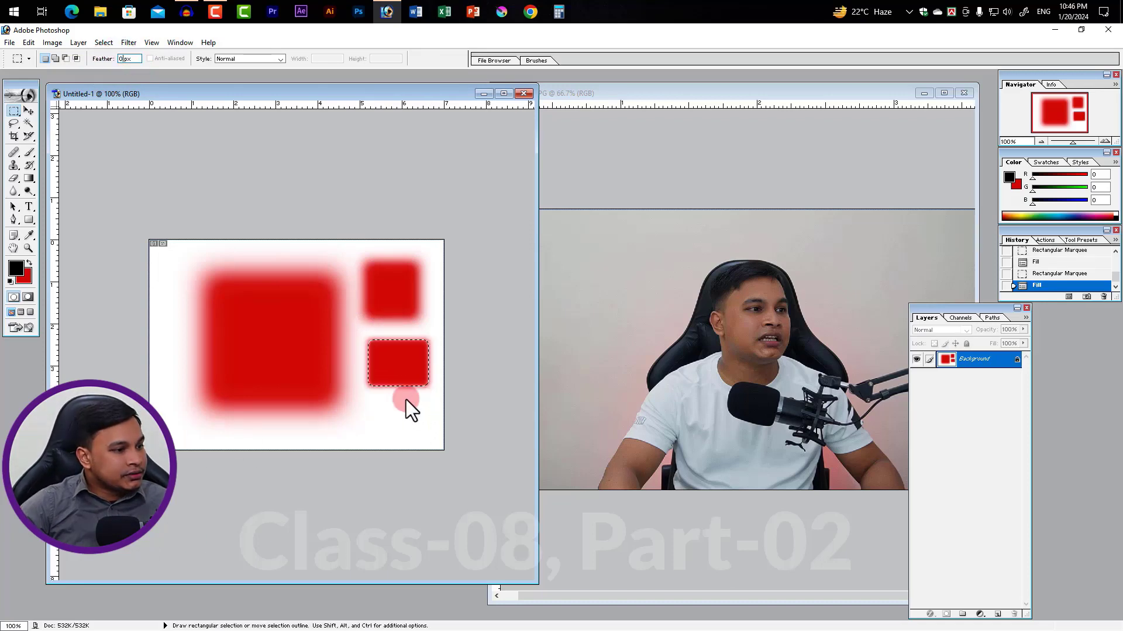
pyautogui.moveTo(430, 442); pyautogui.dragTo(436, 442)
pyautogui.hotkey('ctrl', 'BackSpace')
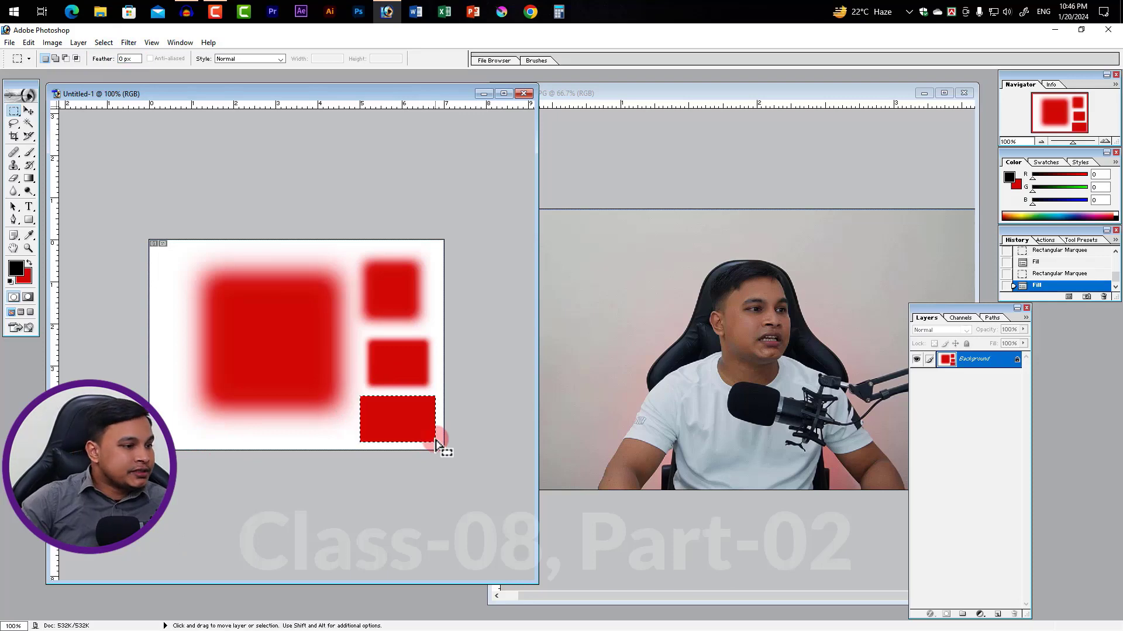
pyautogui.press('v')
pyautogui.hotkey('ctrl', 'd')
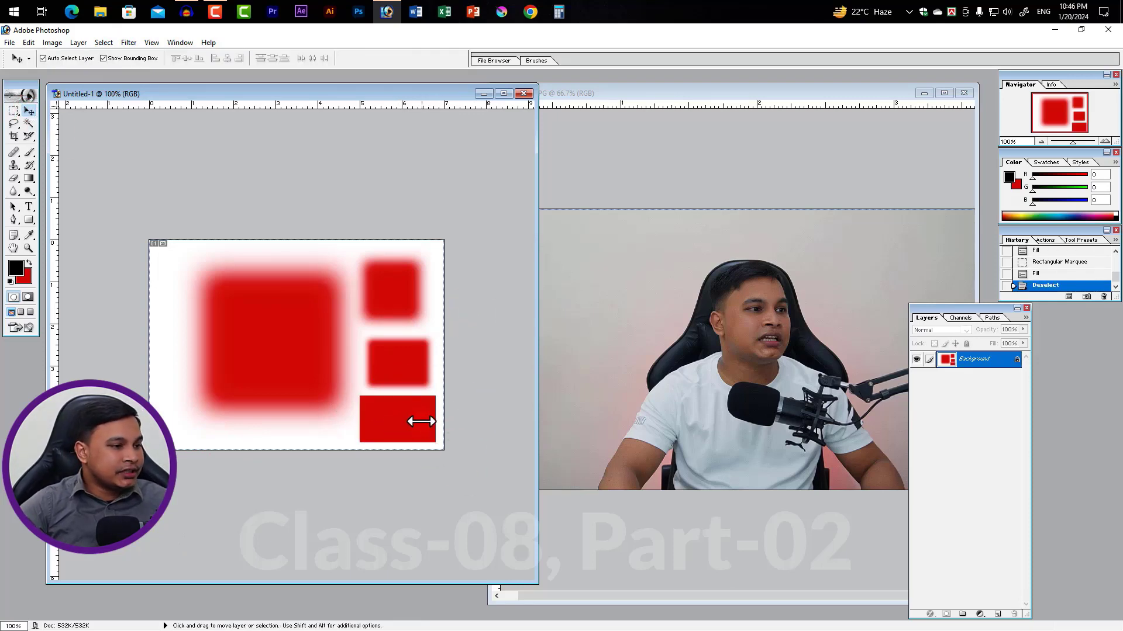
# - Compare the edges of the four red rectangles up close and review the Rectangular Marquee's Style options
pyautogui.hotkey('ctrl', '+')
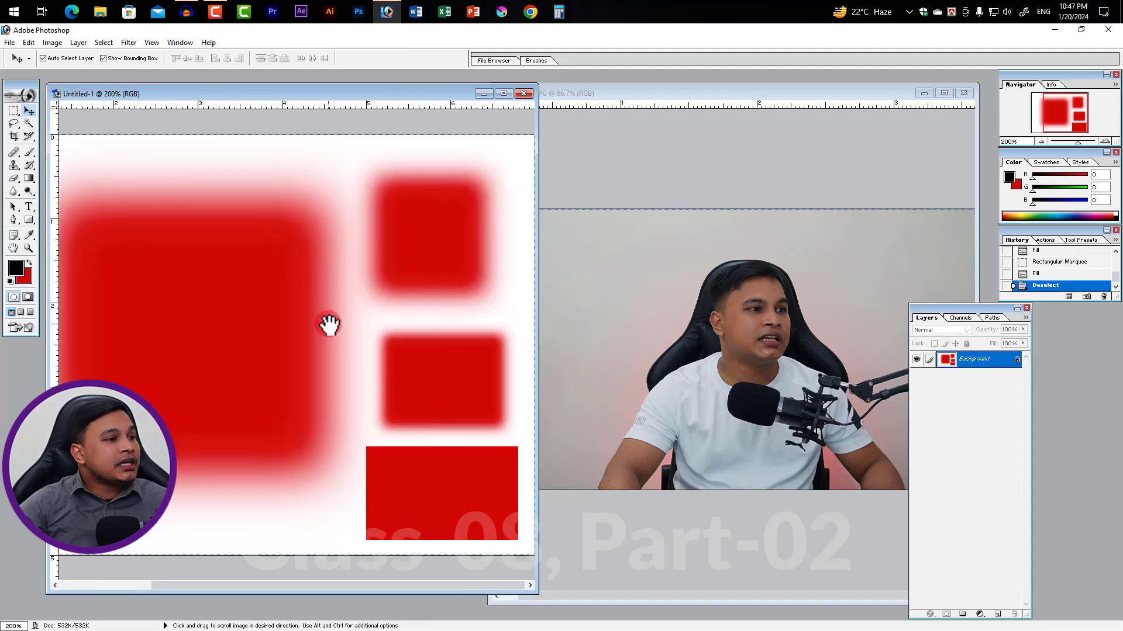
pyautogui.hscroll(3, 330, 351)
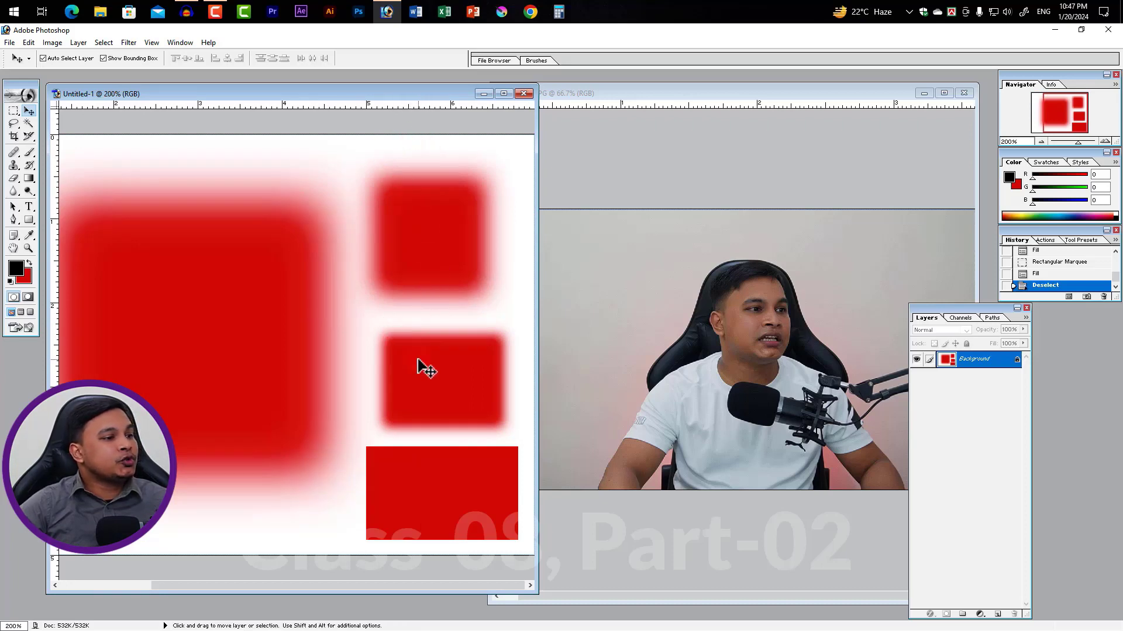
pyautogui.moveTo(407, 463); pyautogui.dragTo(462, 438)
pyautogui.moveTo(453, 481); pyautogui.dragTo(422, 470)
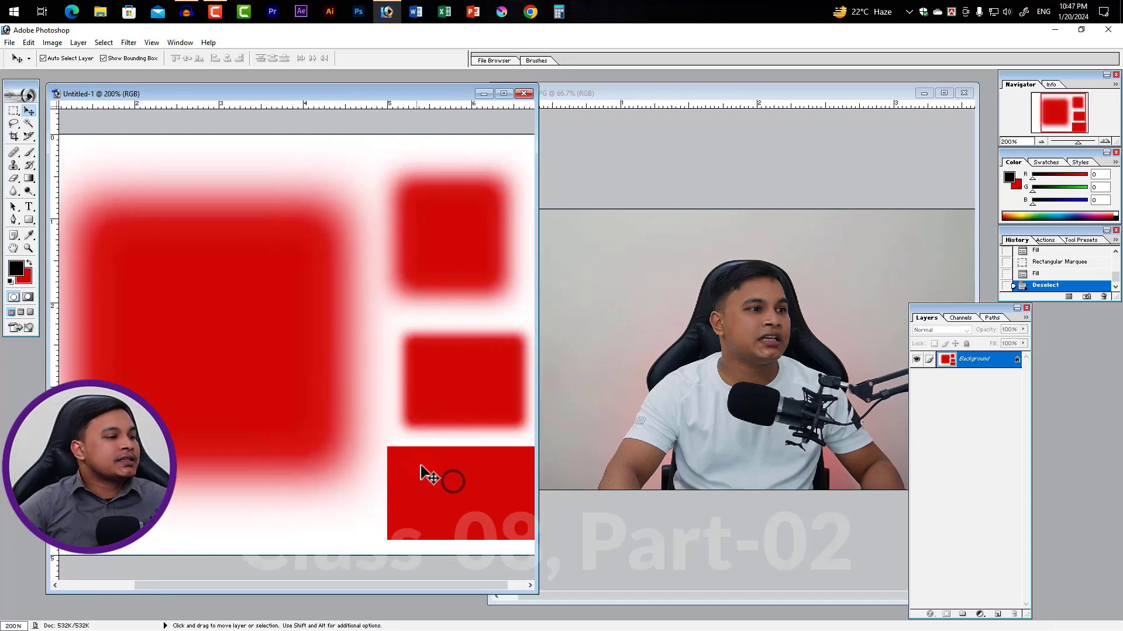
pyautogui.keyDown('alt'); pyautogui.click(344, 366); pyautogui.keyUp('alt')
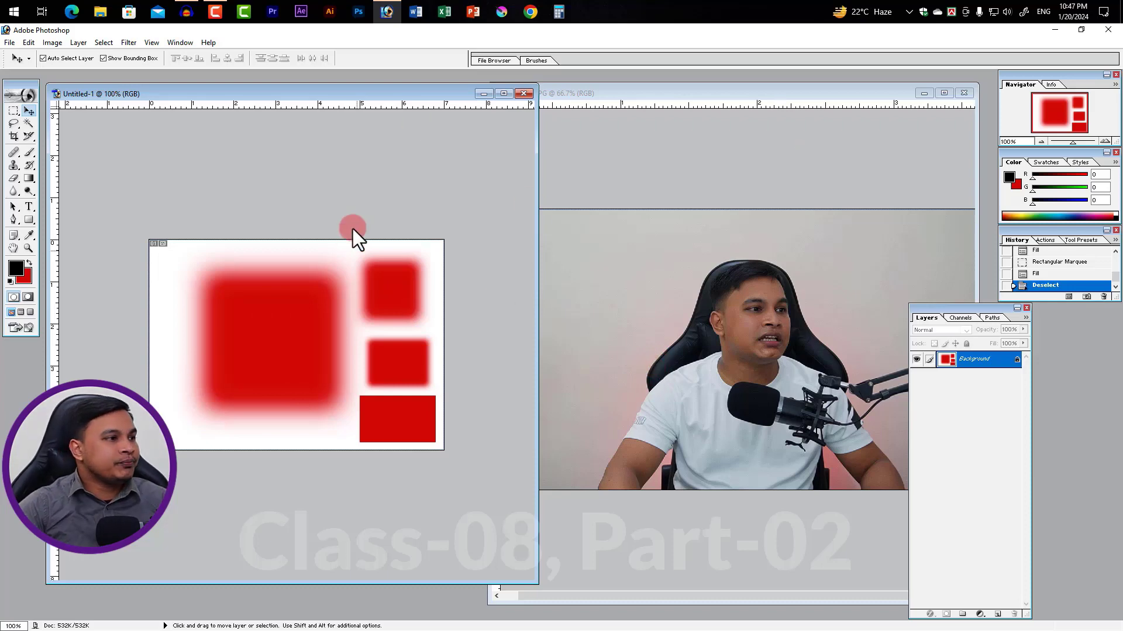
pyautogui.click(12, 111)
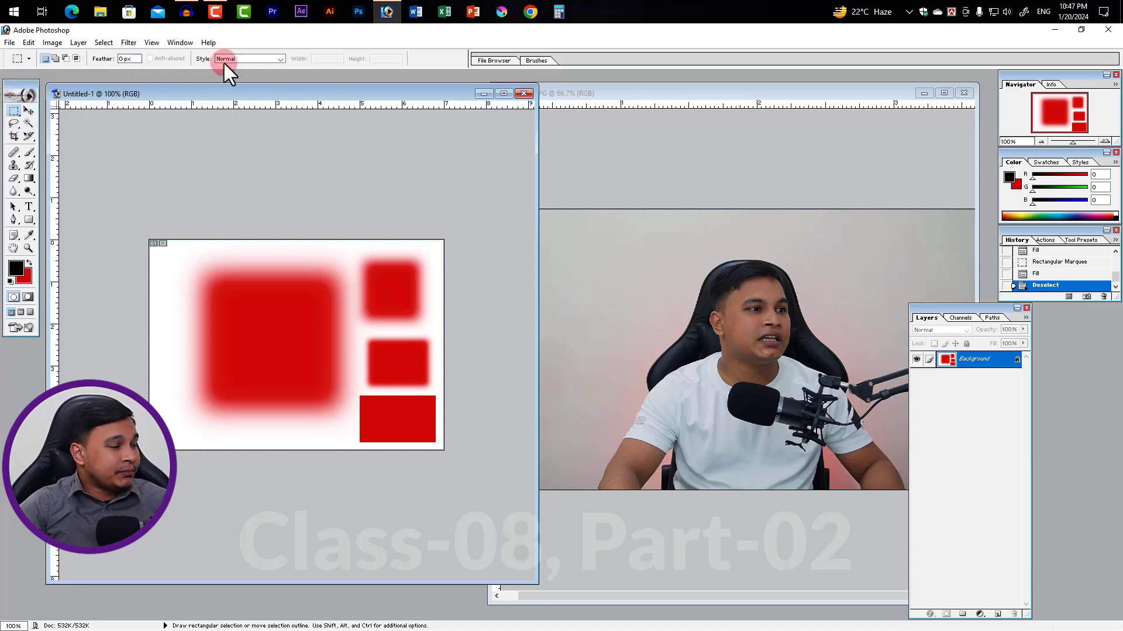
pyautogui.click(257, 60)
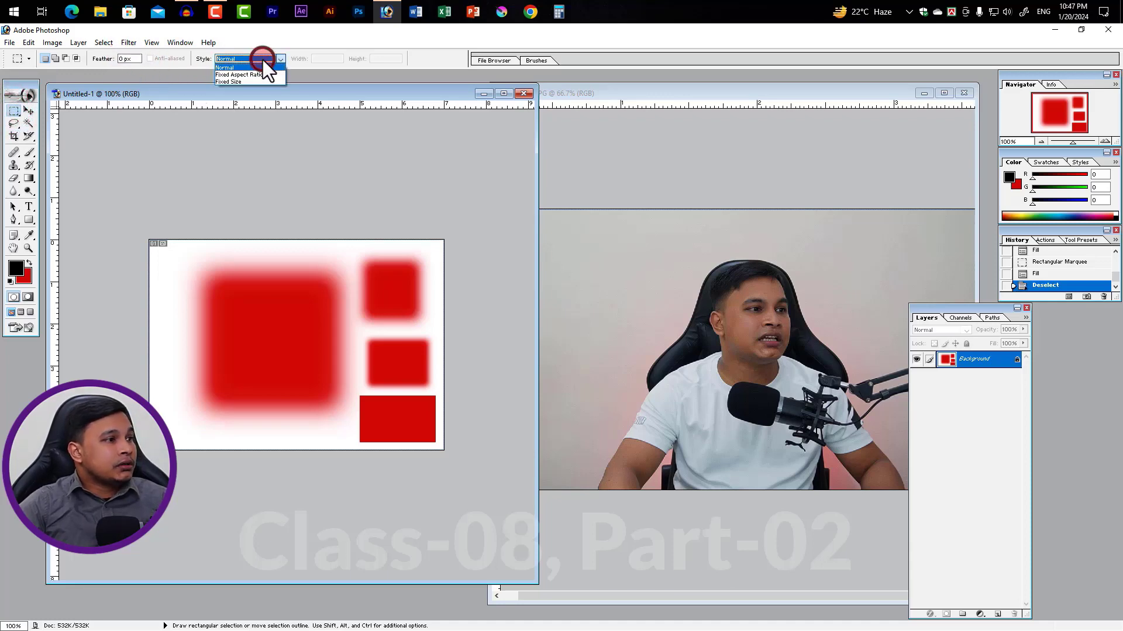
pyautogui.click(261, 61)
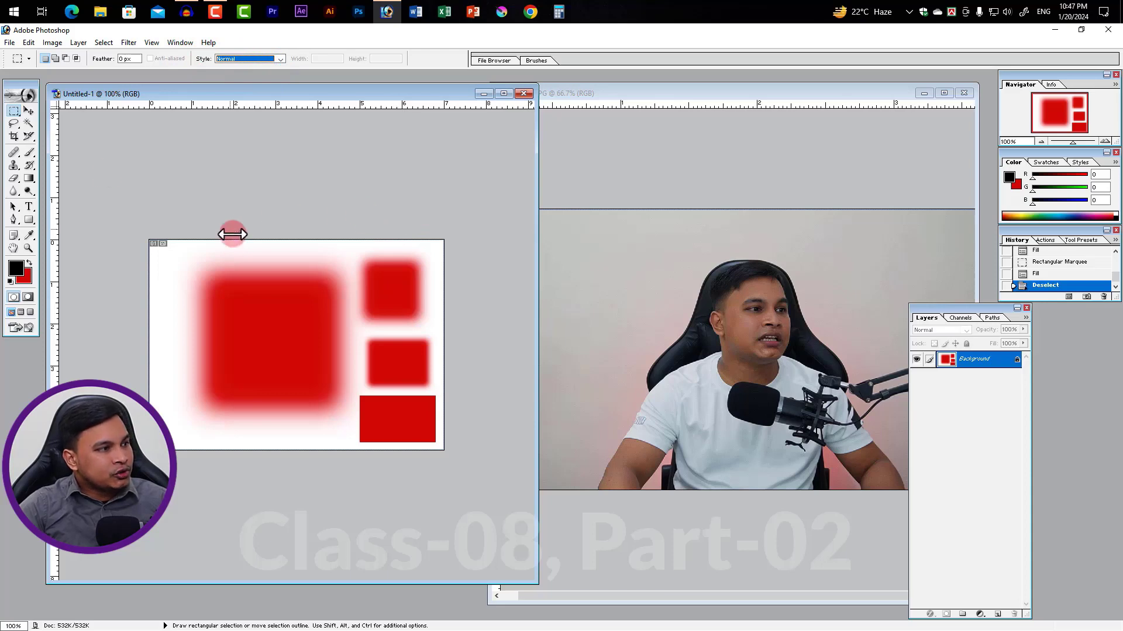
pyautogui.moveTo(135, 201); pyautogui.dragTo(975, 394)
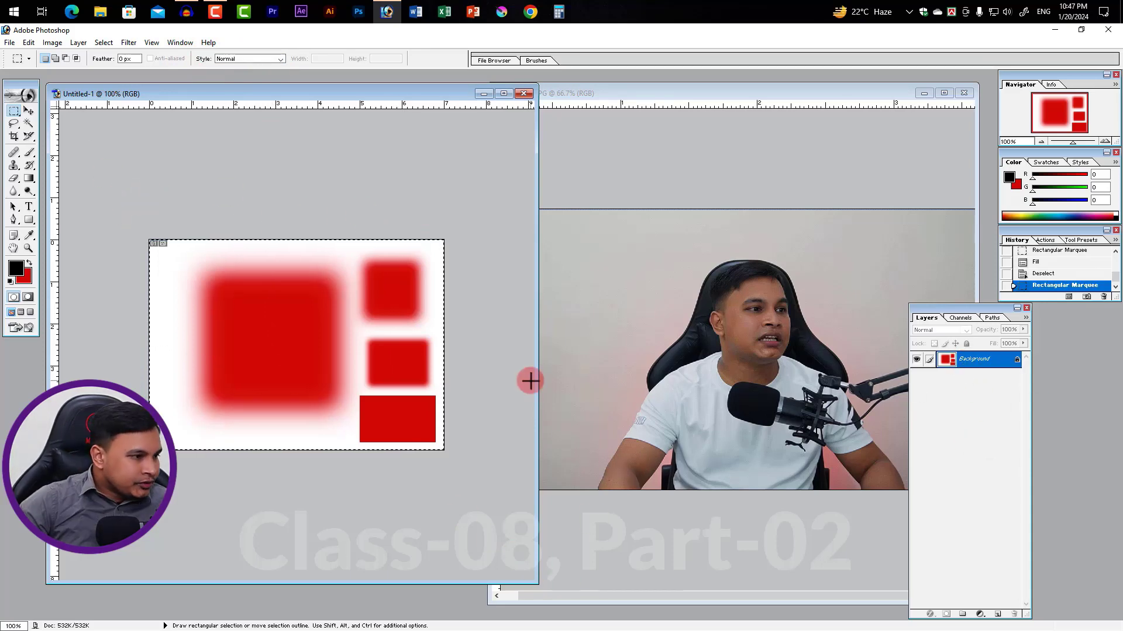
pyautogui.click(26, 275)
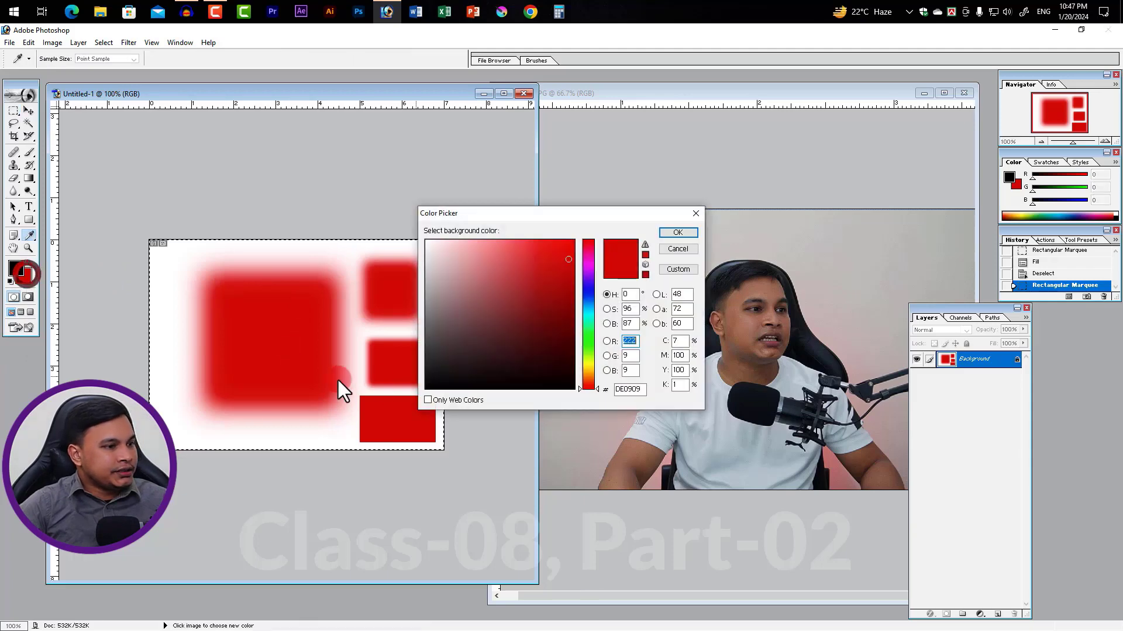
pyautogui.click(458, 293)
pyautogui.click(695, 213)
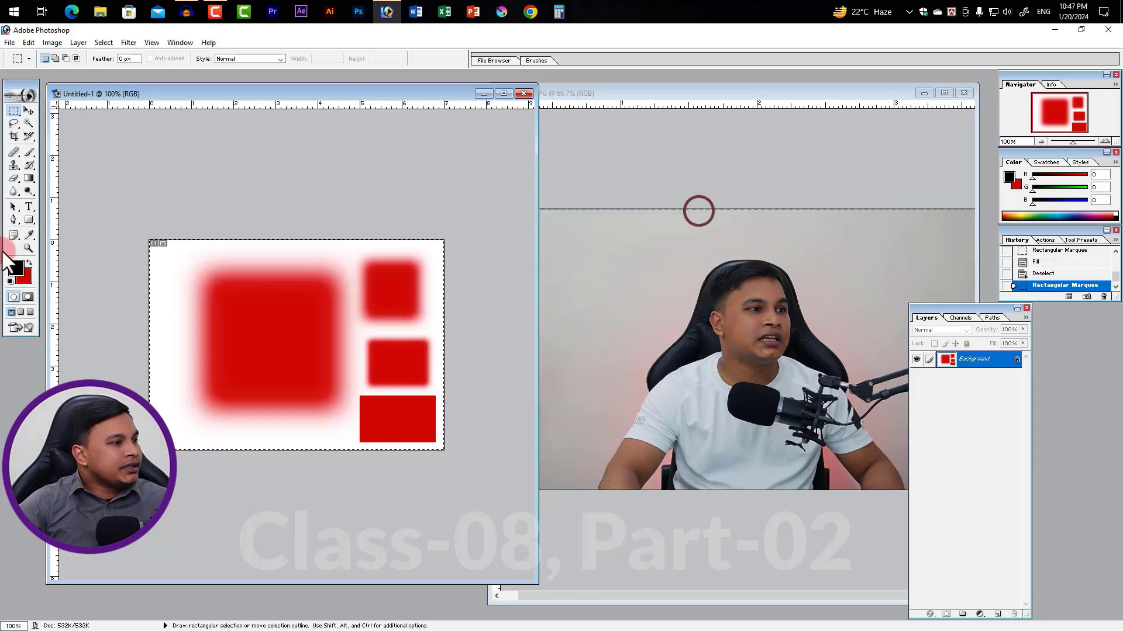
pyautogui.click(24, 272)
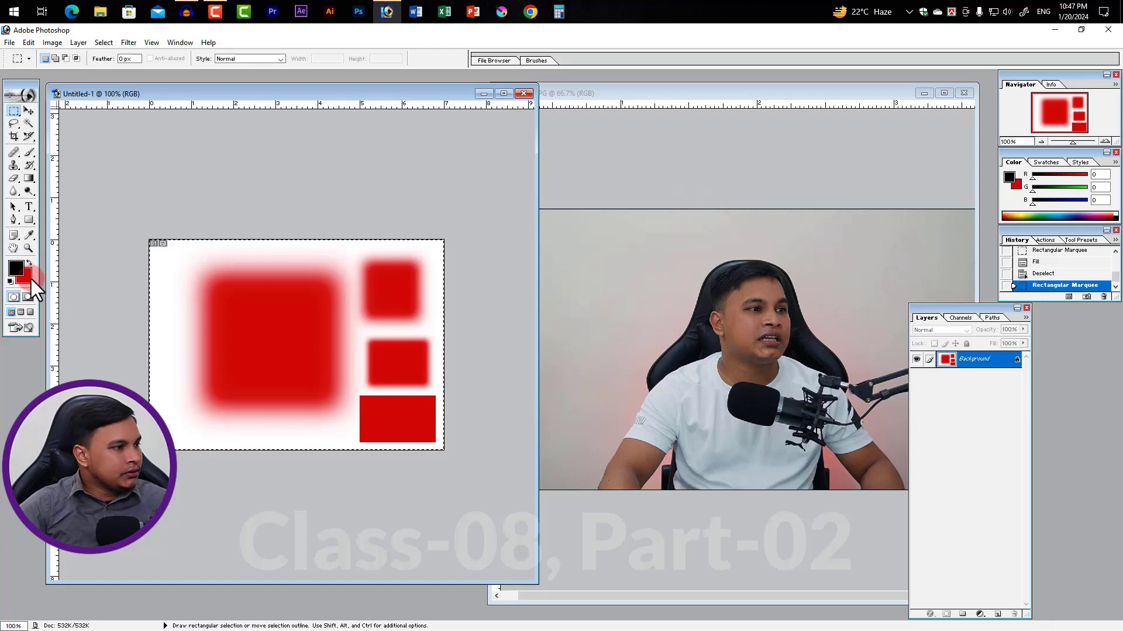
# - Set the background color to the near-white FAF6F6
pyautogui.click(26, 279)
pyautogui.moveTo(524, 215); pyautogui.dragTo(574, 233)
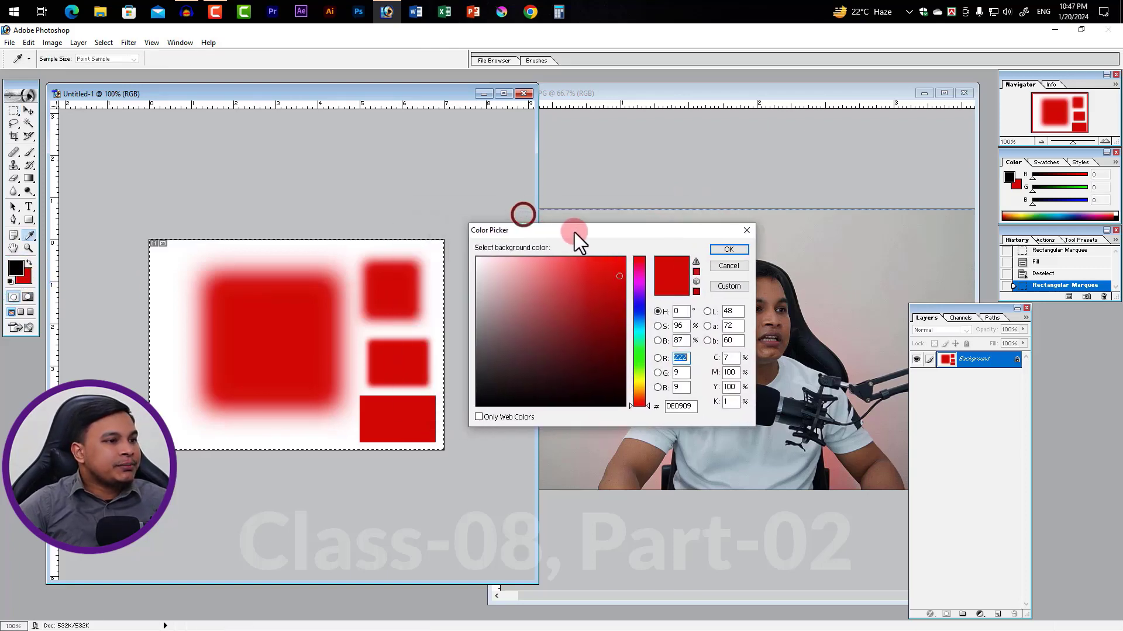
pyautogui.click(478, 260)
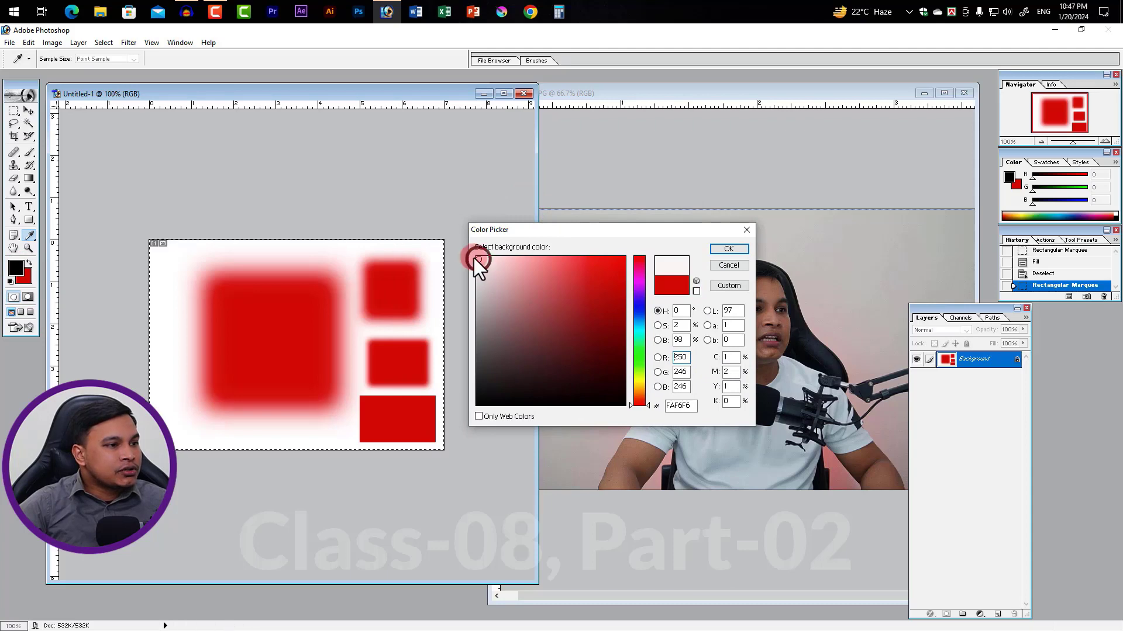
pyautogui.click(730, 249)
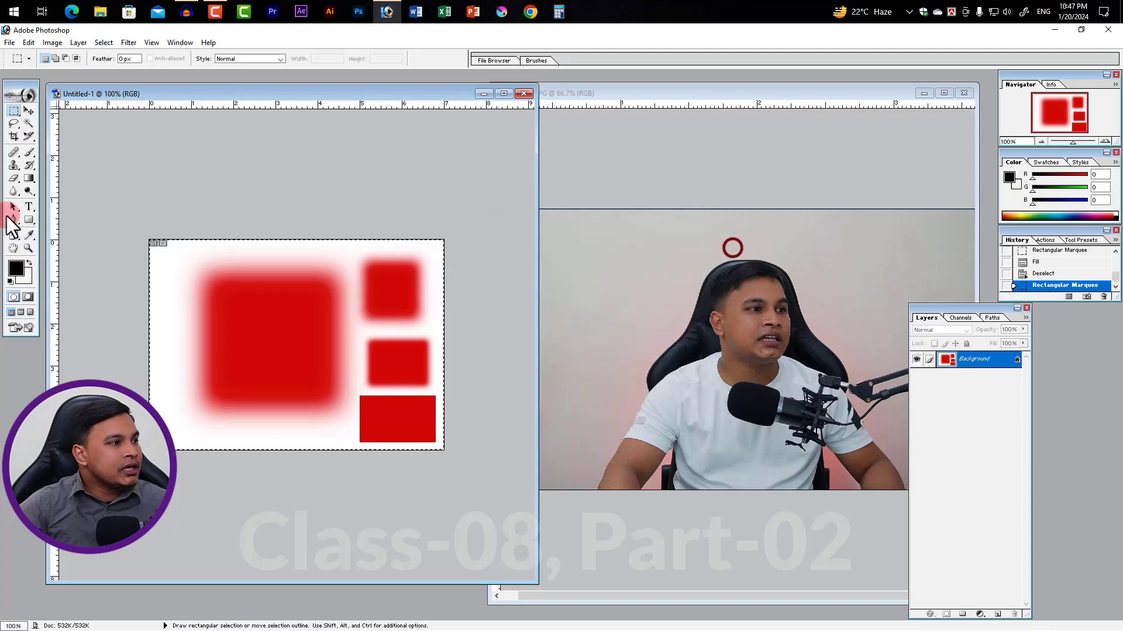
# - Select the entire canvas, fill it with the near-white background color to cover the red rectangles, and deselect
pyautogui.click(221, 308)
pyautogui.hotkey('ctrl', 'a')
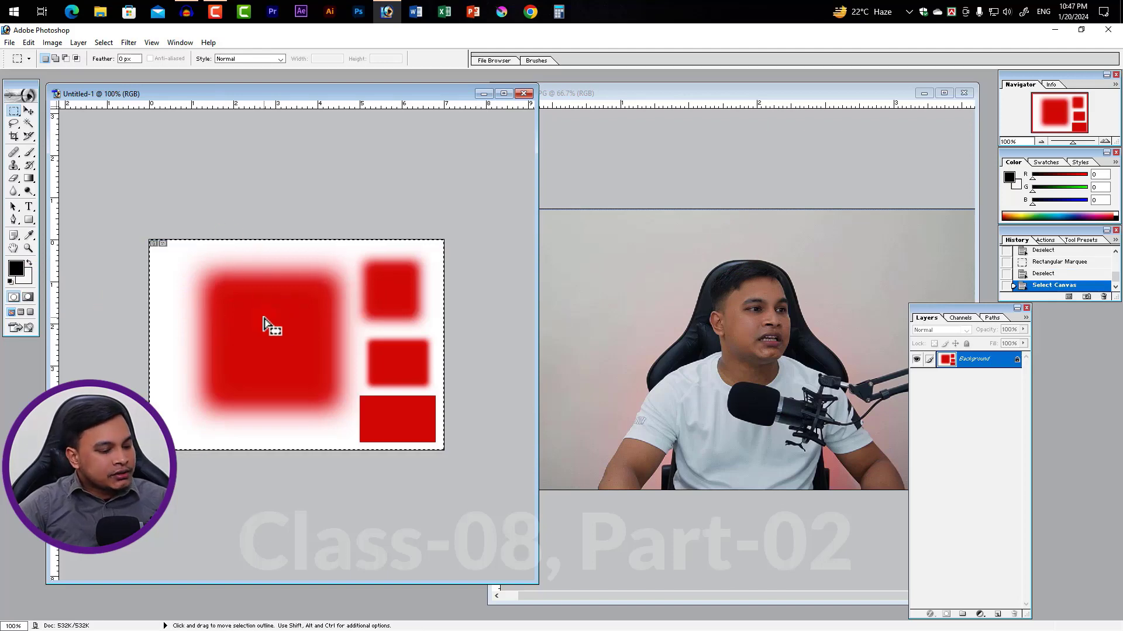
pyautogui.hotkey('ctrl', 'BackSpace')
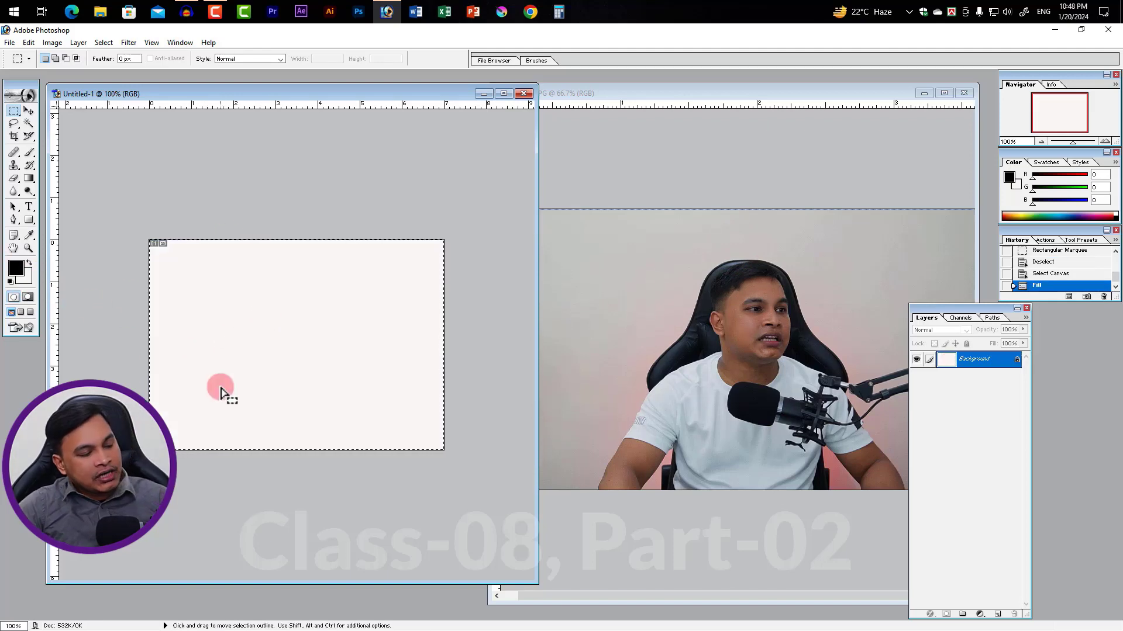
pyautogui.click(283, 350)
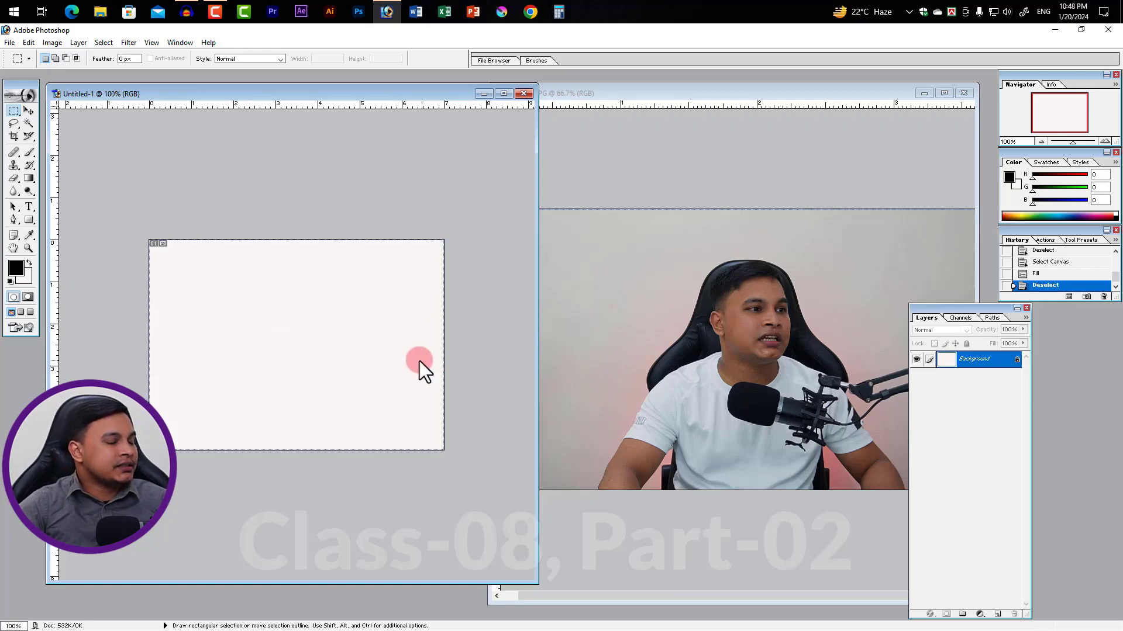
# - Draw a freely proportioned rectangular selection in the upper part of the canvas with the Rectangular Marquee in Normal style
pyautogui.click(27, 108)
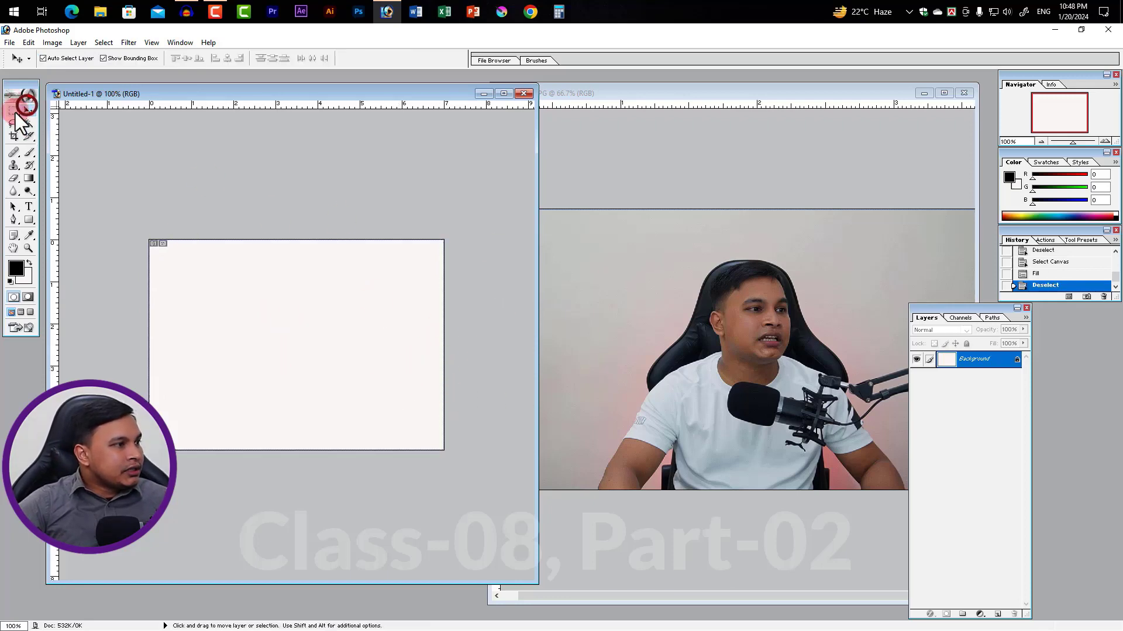
pyautogui.click(16, 112)
pyautogui.hotkey('ctrl', 'space')
pyautogui.click(363, 272)
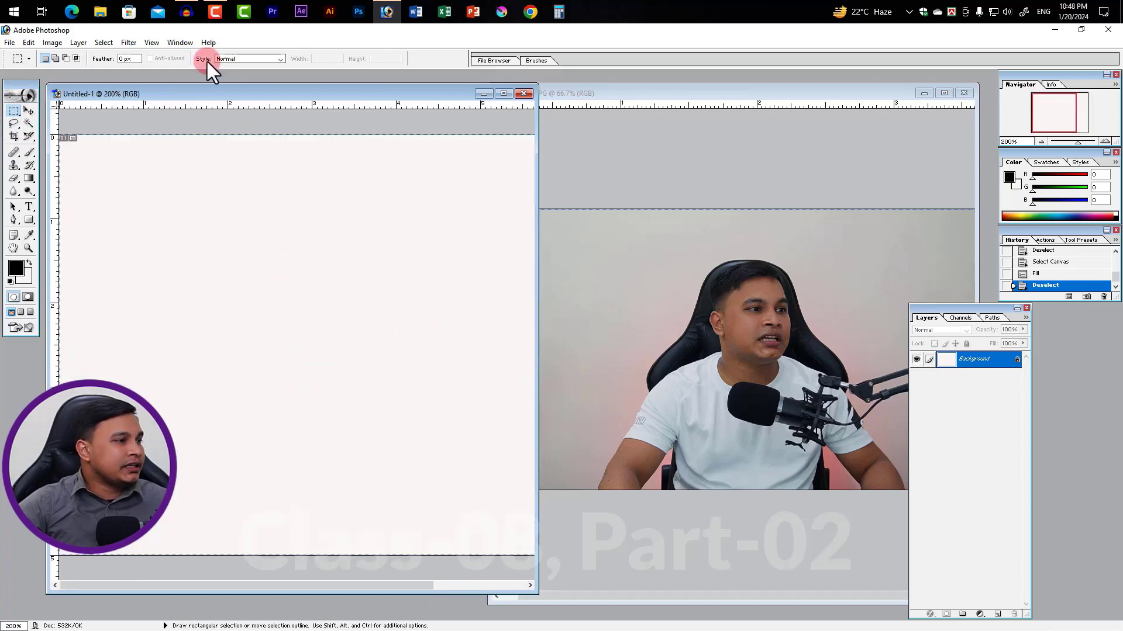
pyautogui.click(274, 59)
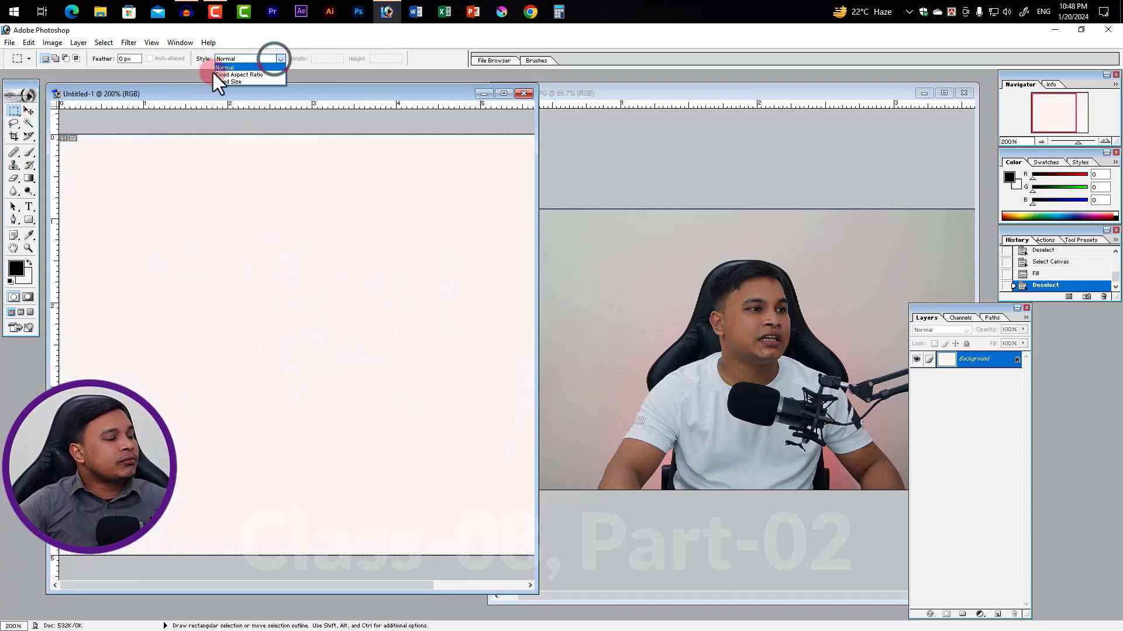
pyautogui.click(244, 191)
pyautogui.moveTo(167, 167); pyautogui.dragTo(416, 343)
# - Replace the selection with a square one using the Fixed Aspect Ratio style with width 3 and height 3
pyautogui.click(282, 58)
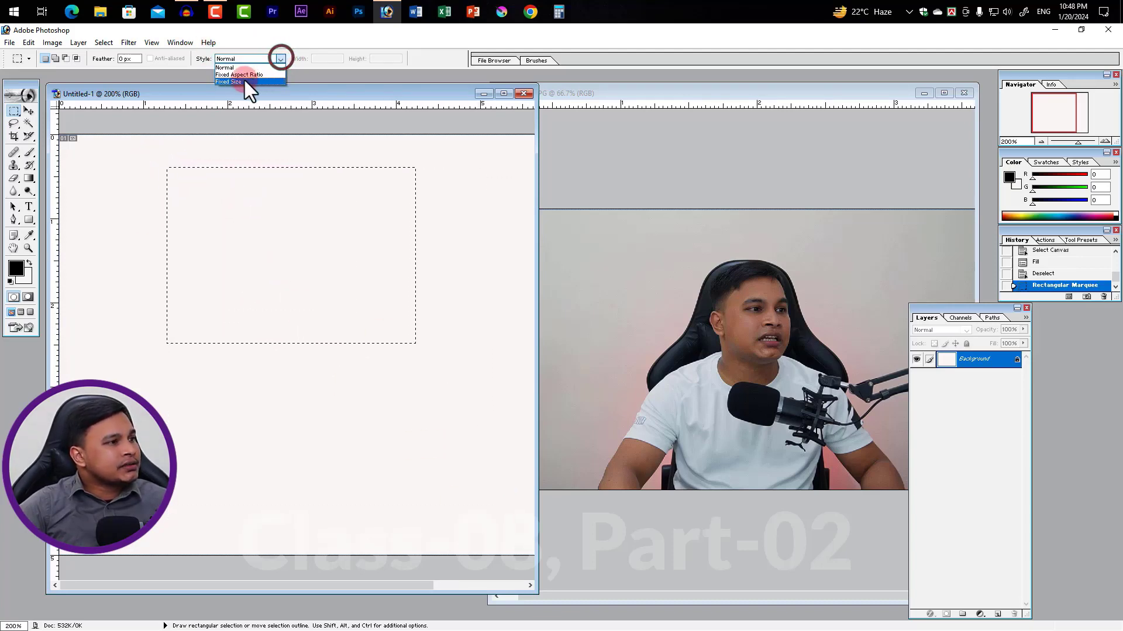
pyautogui.click(247, 75)
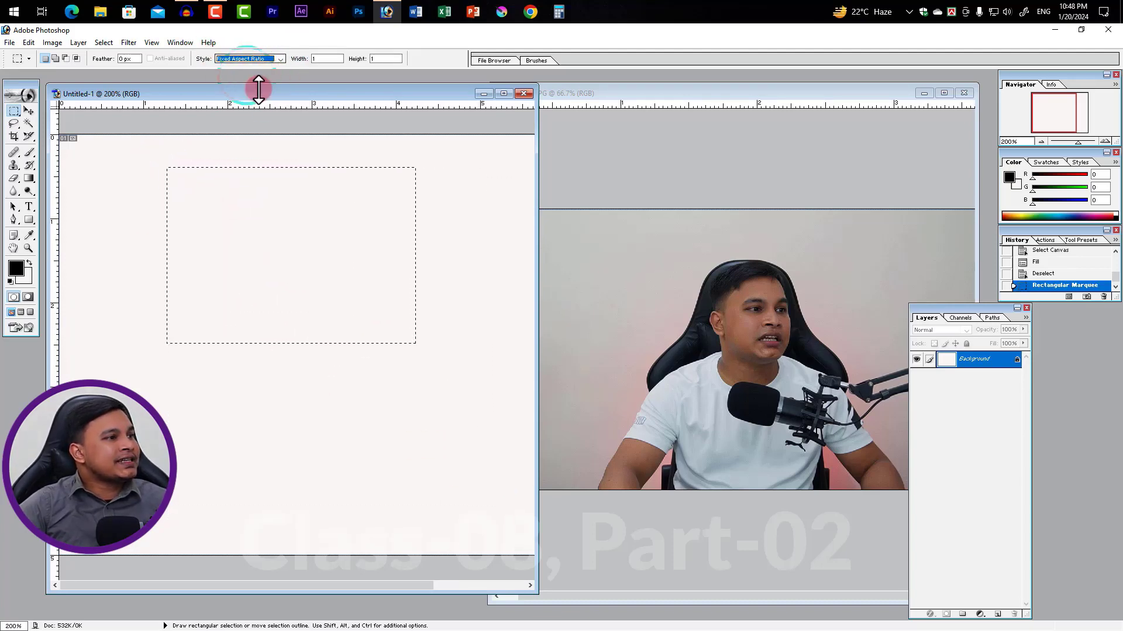
pyautogui.click(298, 197)
pyautogui.click(331, 59)
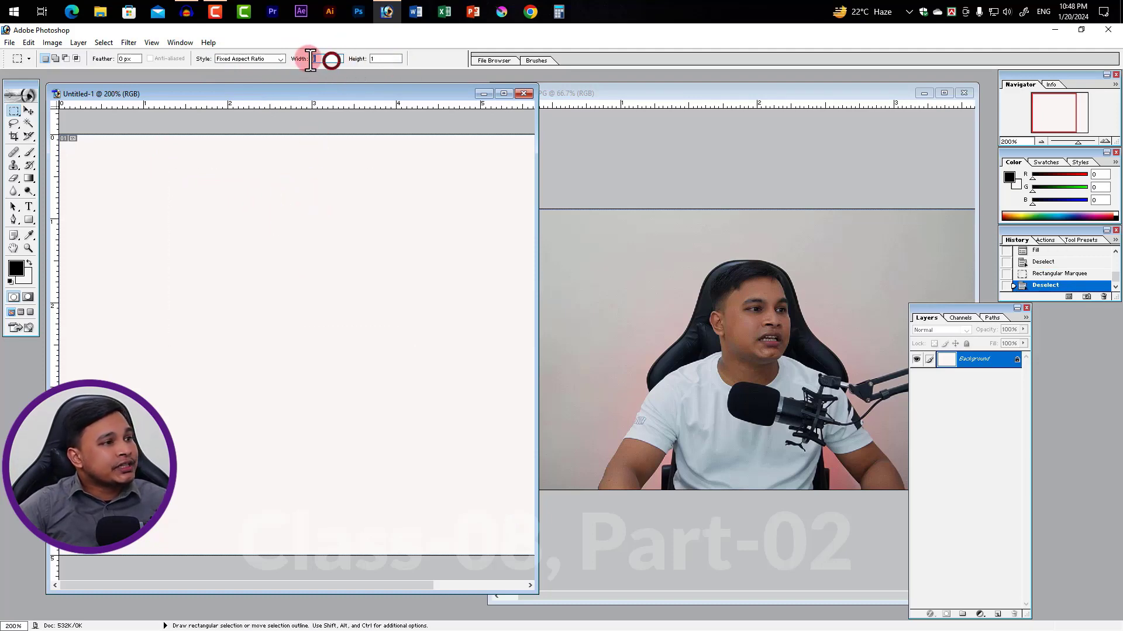
pyautogui.write('3')
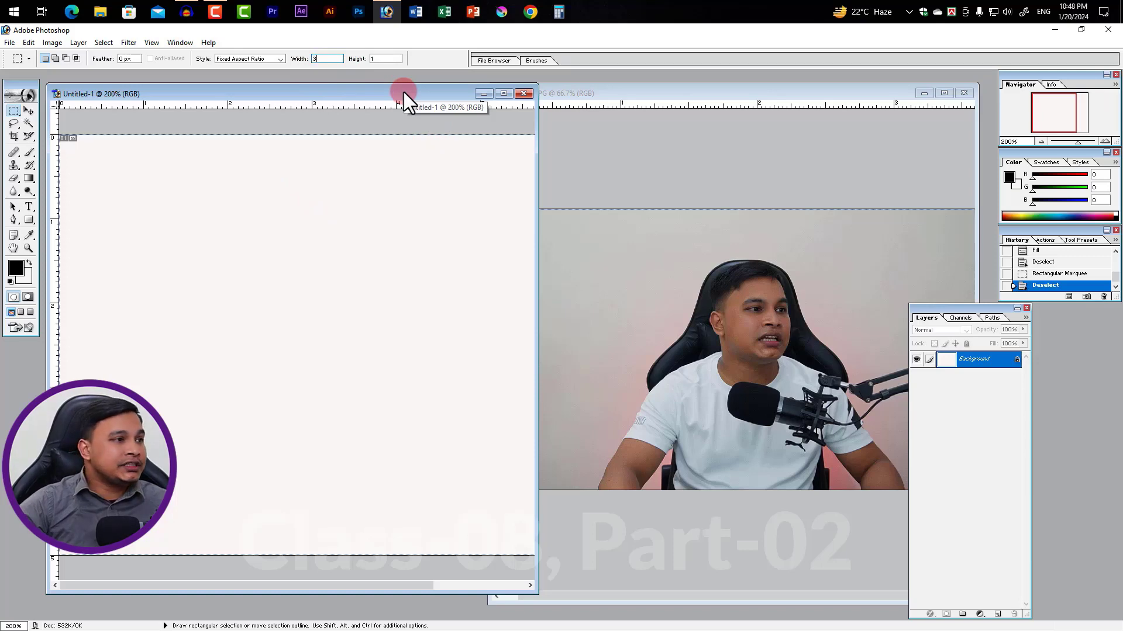
pyautogui.click(390, 59)
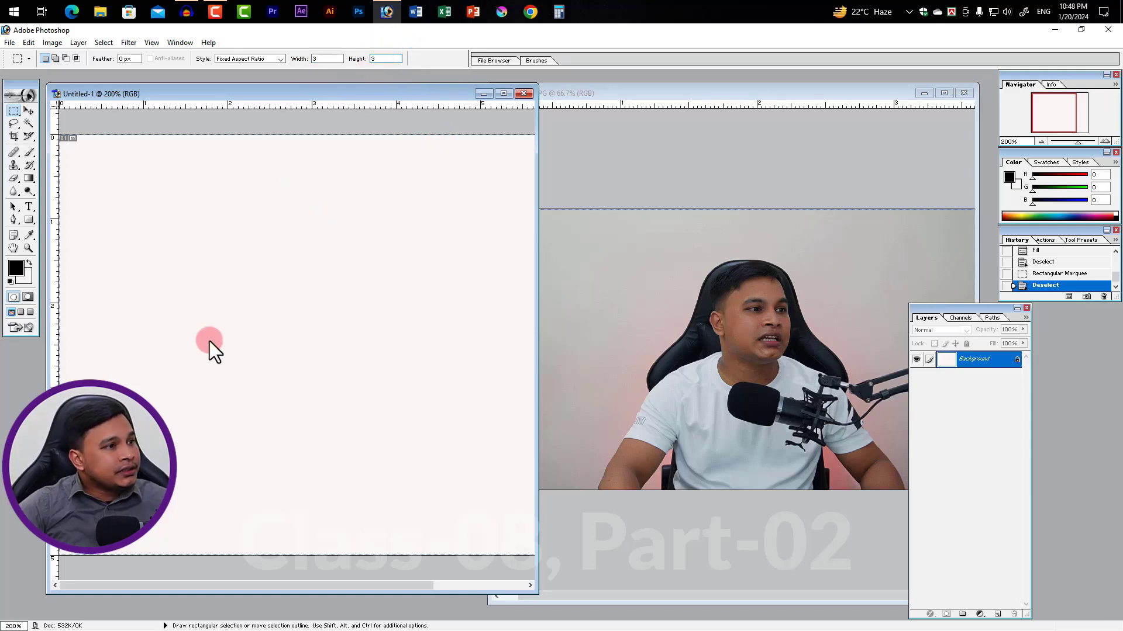
pyautogui.moveTo(296, 385); pyautogui.dragTo(365, 402)
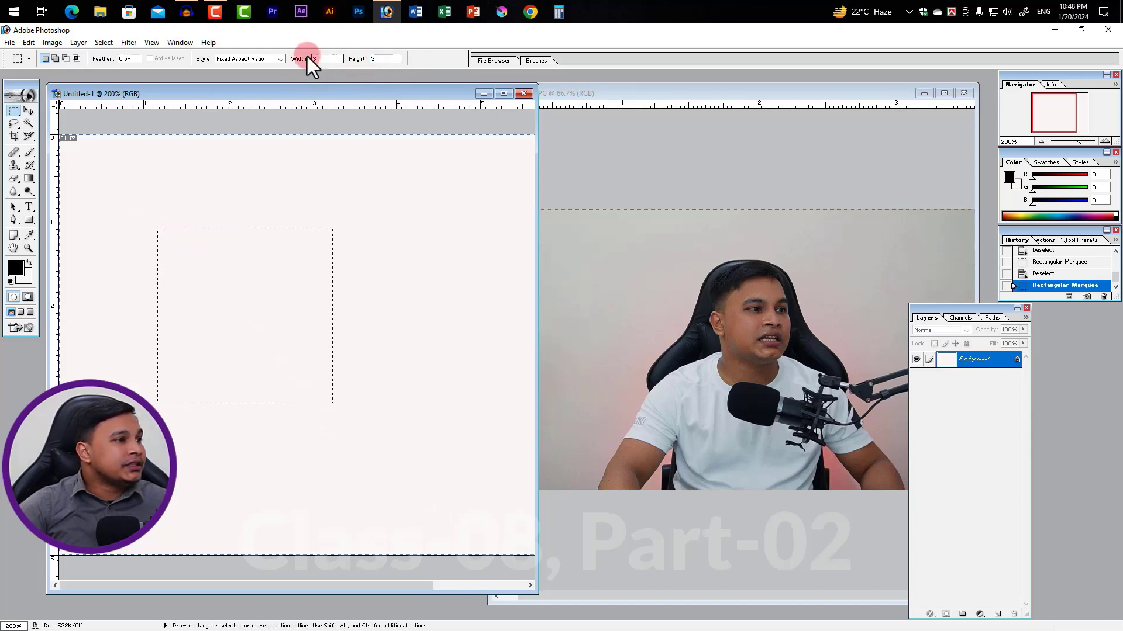
# - Set the fixed aspect ratio to width 2 and height 6, and replace the selection with a tall narrow rectangle in that ratio
pyautogui.moveTo(332, 59); pyautogui.dragTo(301, 59)
pyautogui.write('2')
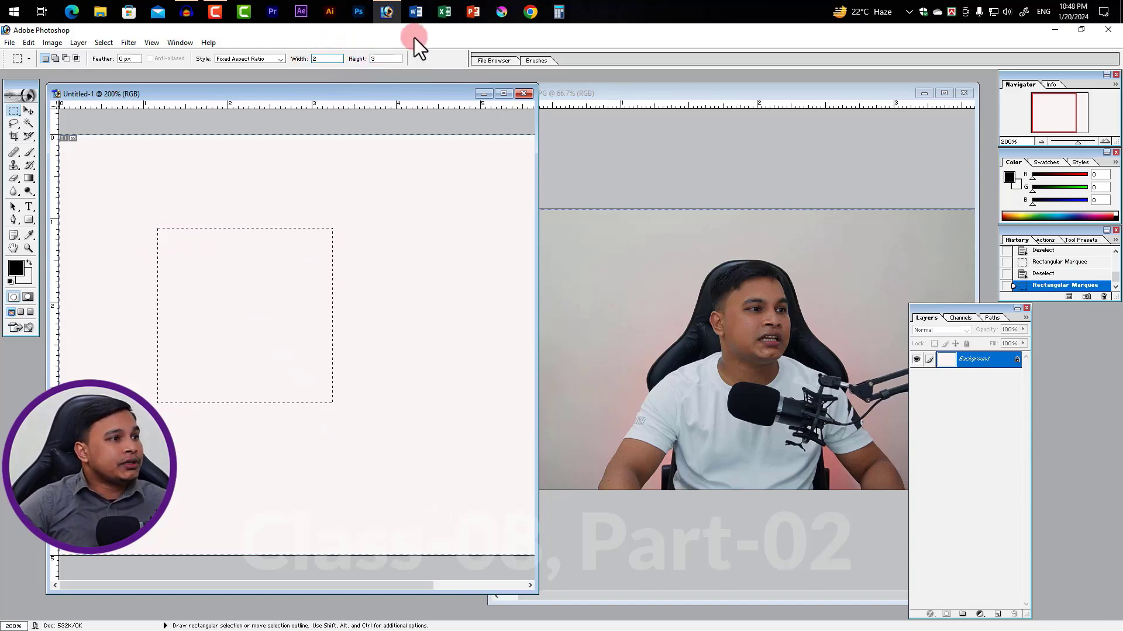
pyautogui.moveTo(388, 58); pyautogui.dragTo(360, 58)
pyautogui.write('6')
pyautogui.click(192, 173)
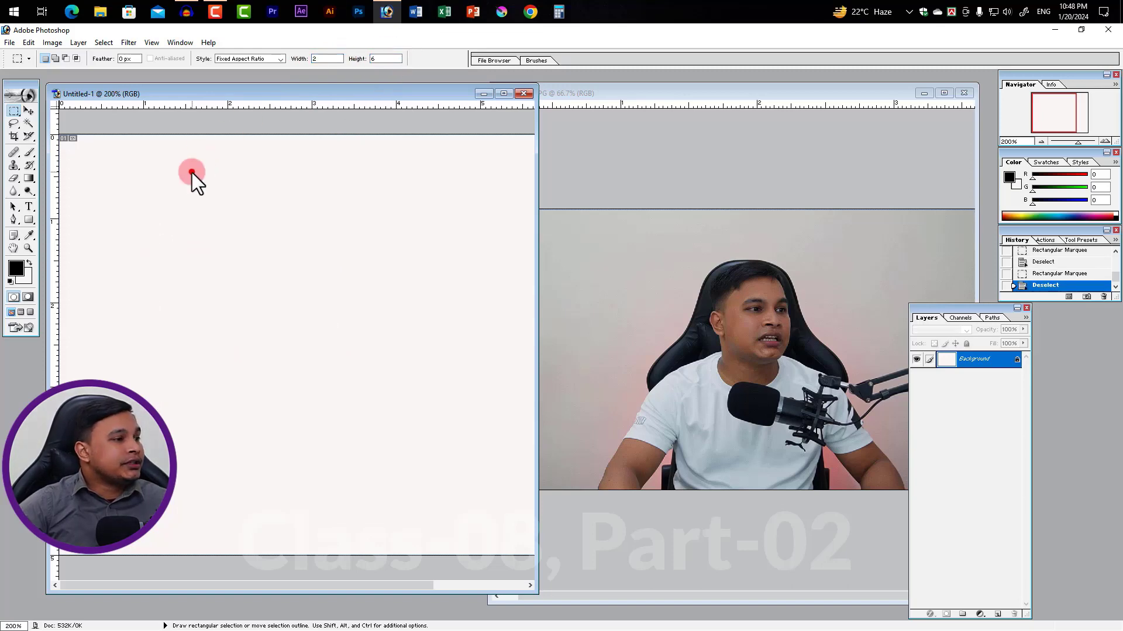
pyautogui.moveTo(148, 201); pyautogui.dragTo(213, 267)
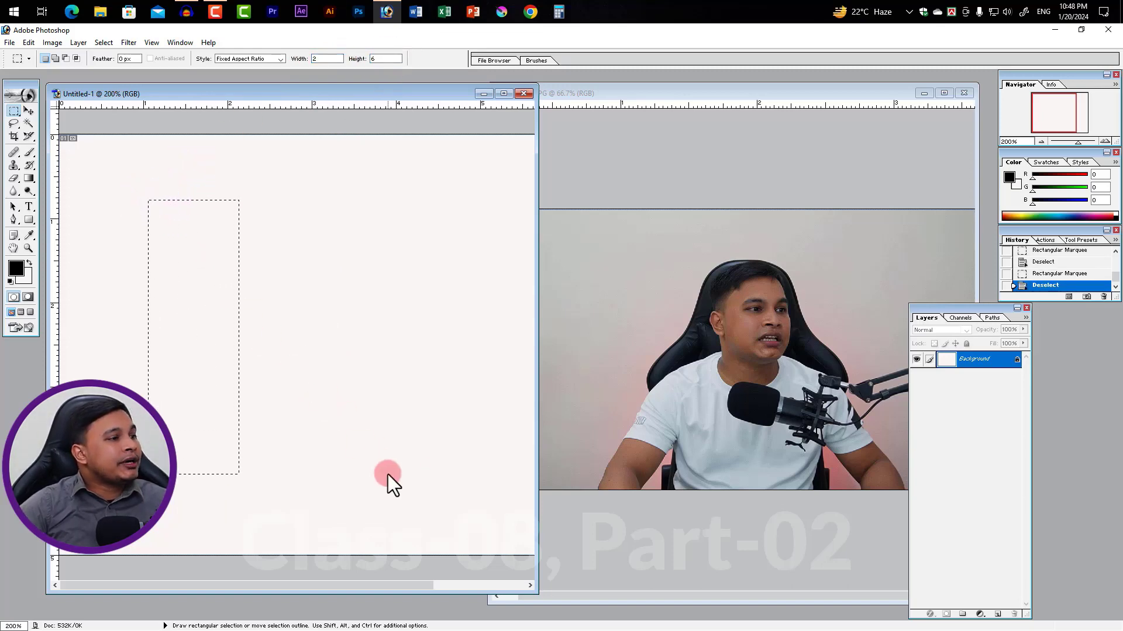
pyautogui.moveTo(388, 475); pyautogui.dragTo(388, 473)
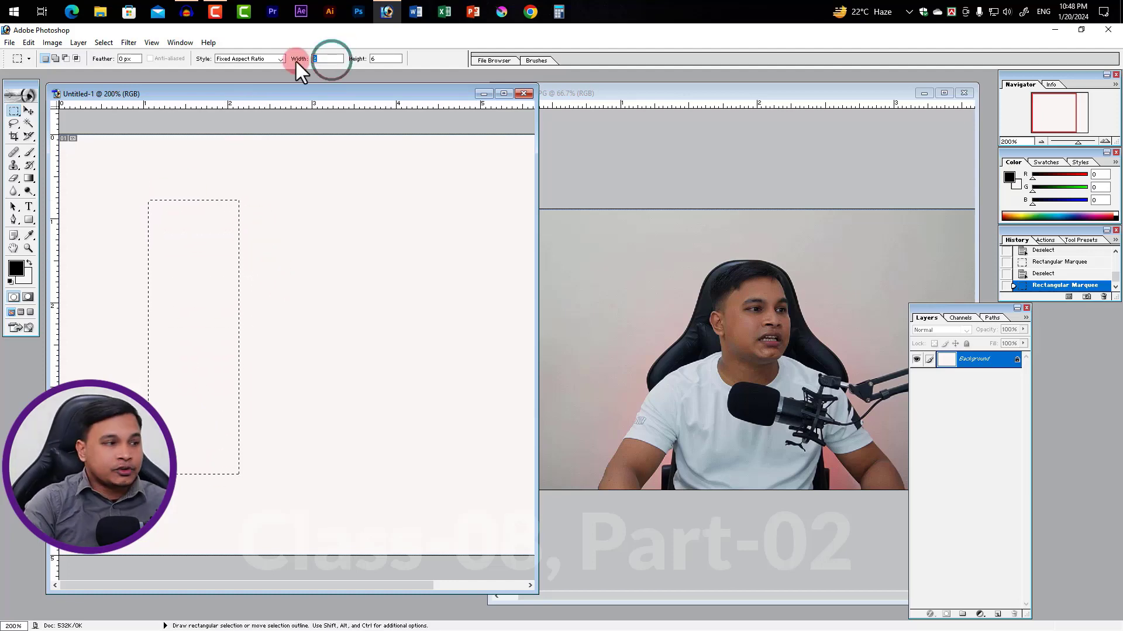
# - Change the fixed aspect ratio to width 10 and height 15, and replace the selection with an upright rectangle near the canvas centre
pyautogui.write('10')
pyautogui.click(385, 61)
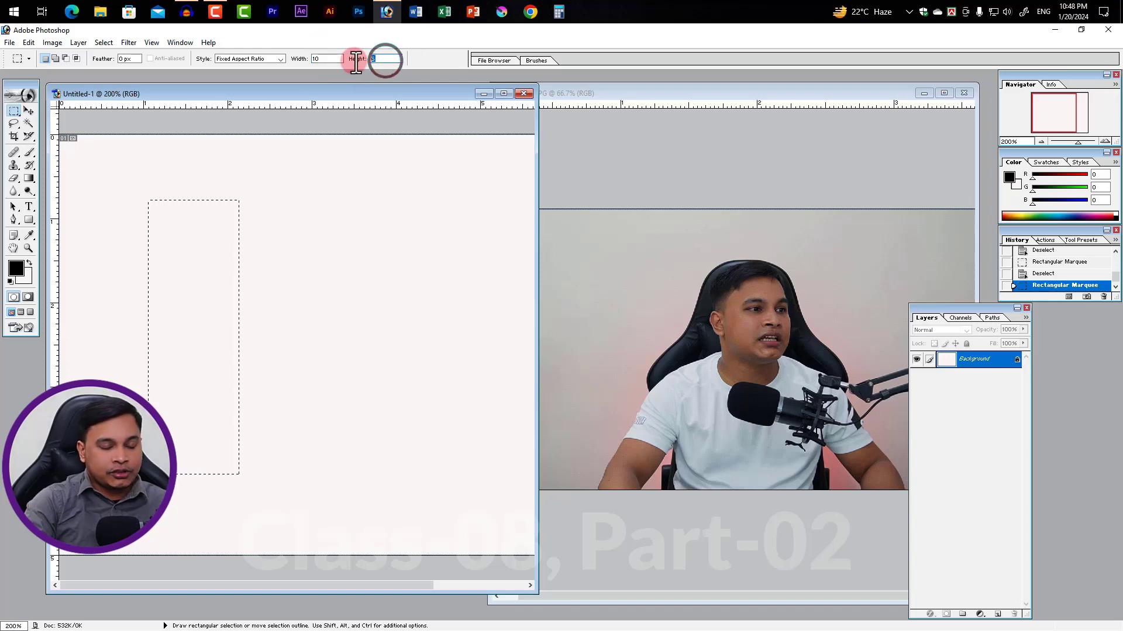
pyautogui.write('15')
pyautogui.click(296, 229)
pyautogui.moveTo(204, 200); pyautogui.dragTo(399, 437)
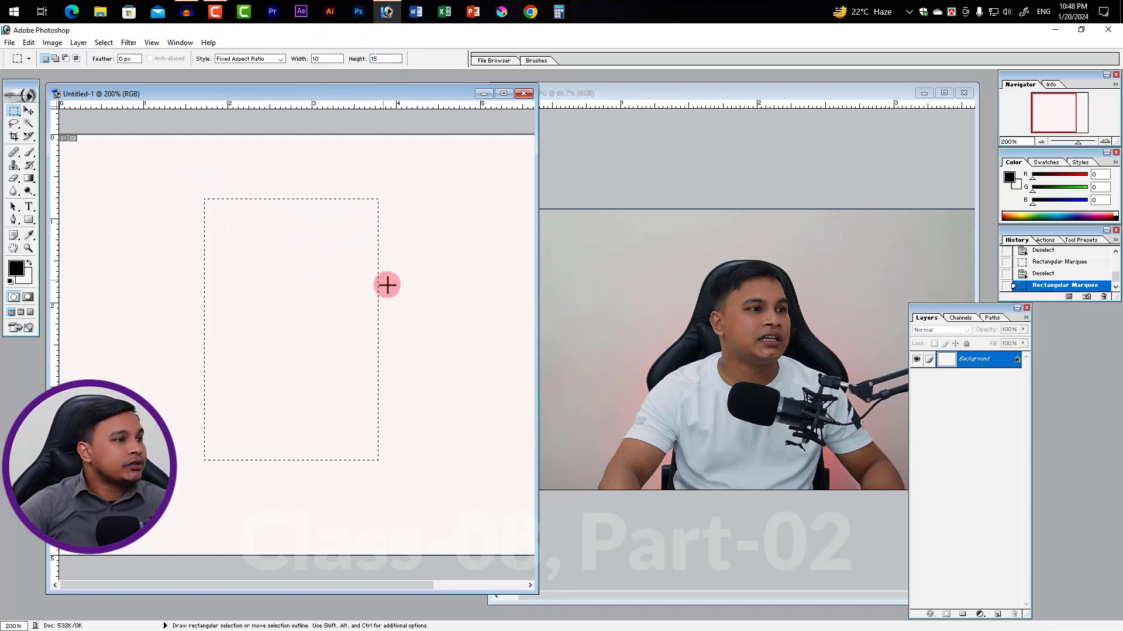
# - Change the fixed aspect ratio to width 20 and height 10, and replace the selection with a wide rectangle across the canvas
pyautogui.doubleClick(324, 58)
pyautogui.write('20')
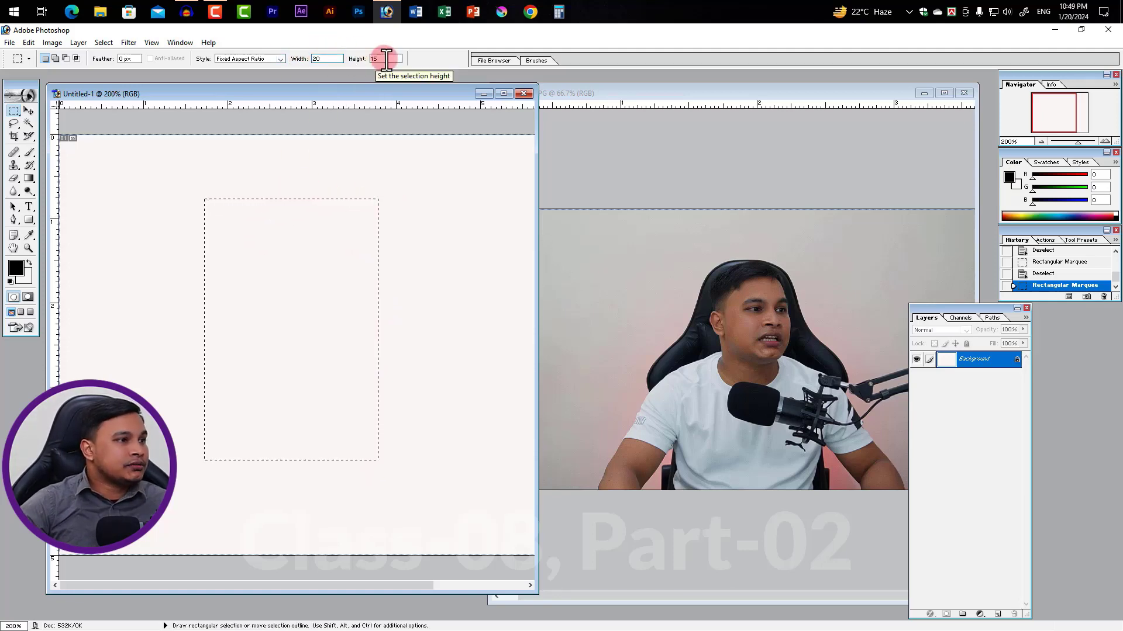
pyautogui.moveTo(383, 58); pyautogui.dragTo(350, 54)
pyautogui.write('10')
pyautogui.click(181, 386)
pyautogui.moveTo(145, 205); pyautogui.dragTo(461, 358)
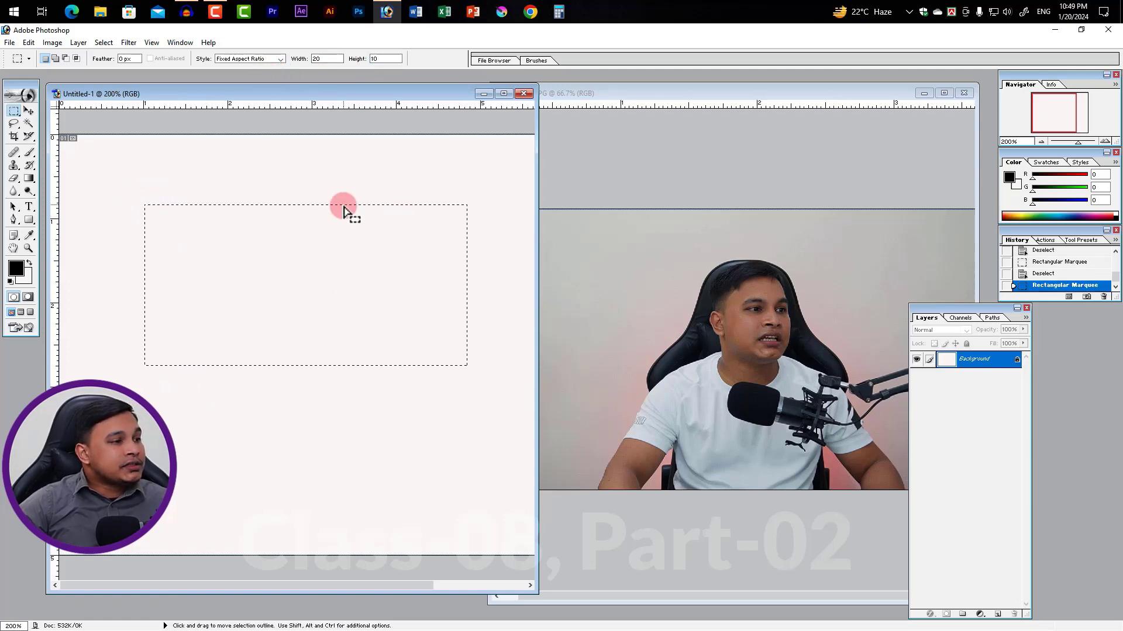
# - Switch the Rectangular Marquee style to Fixed Size and open its width value for editing
pyautogui.click(280, 59)
pyautogui.click(244, 81)
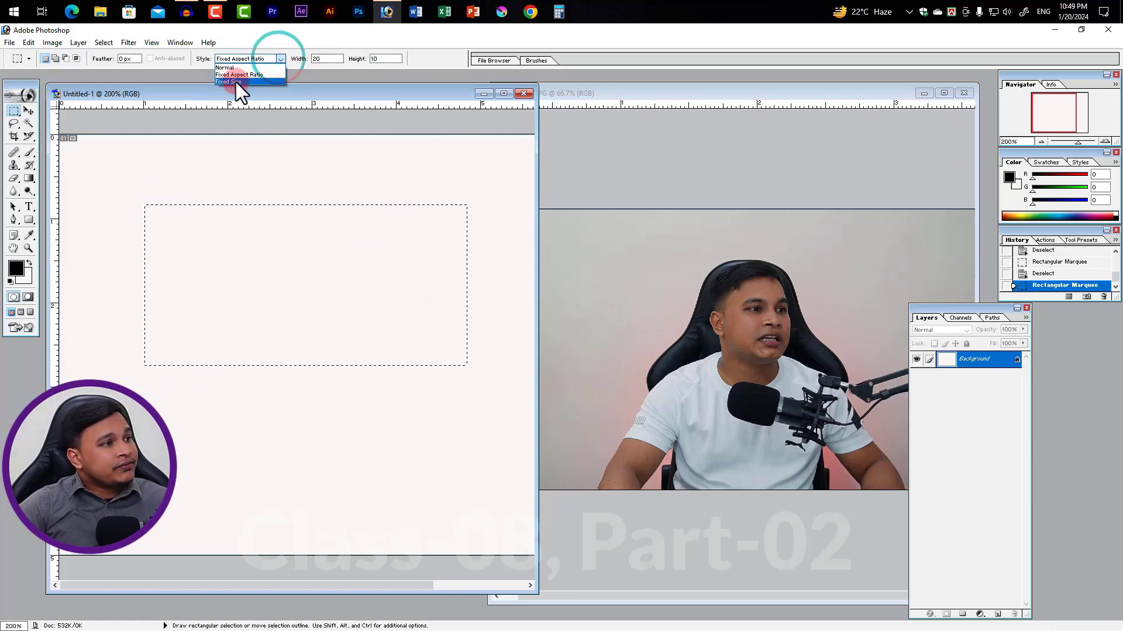
pyautogui.doubleClick(325, 59)
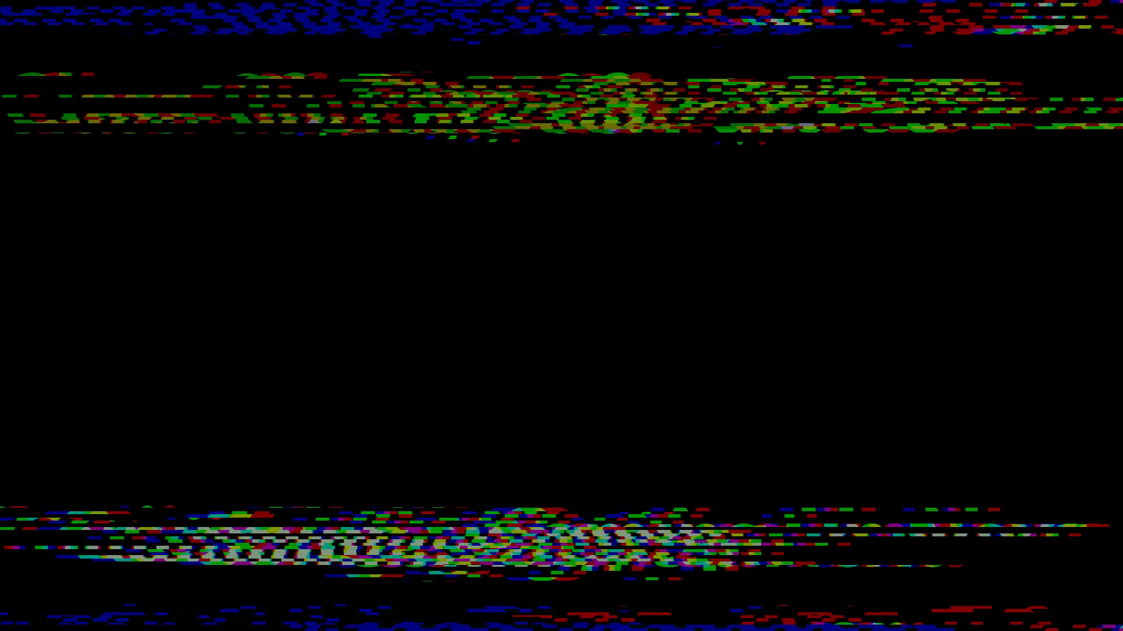